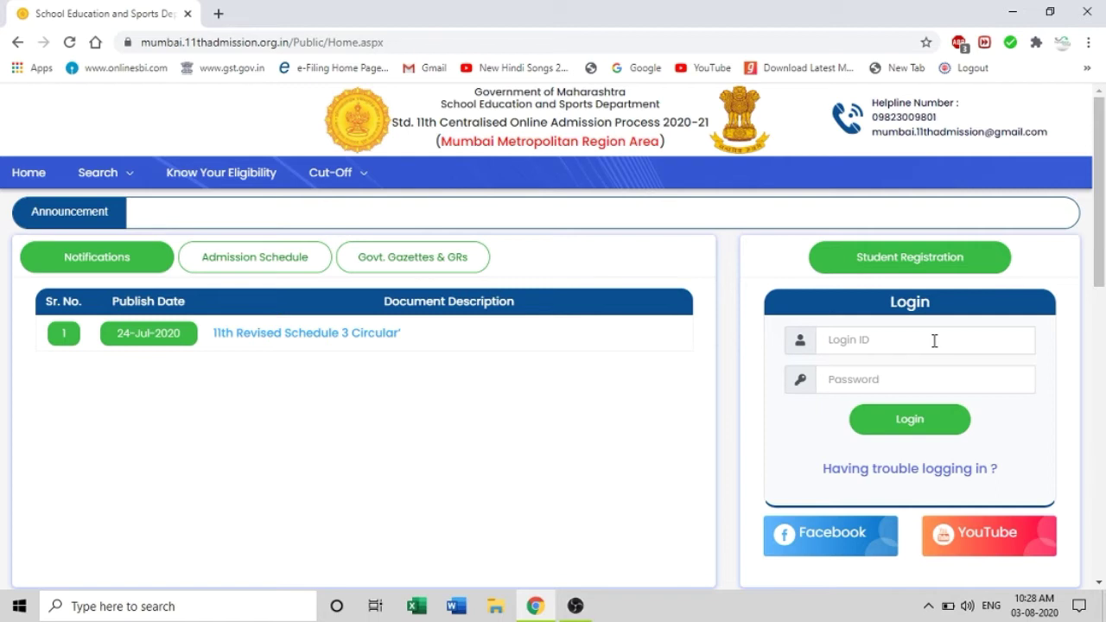
Log in to the student account with the login ID and password
{"action": "left_click", "coordinate": [934, 341]}
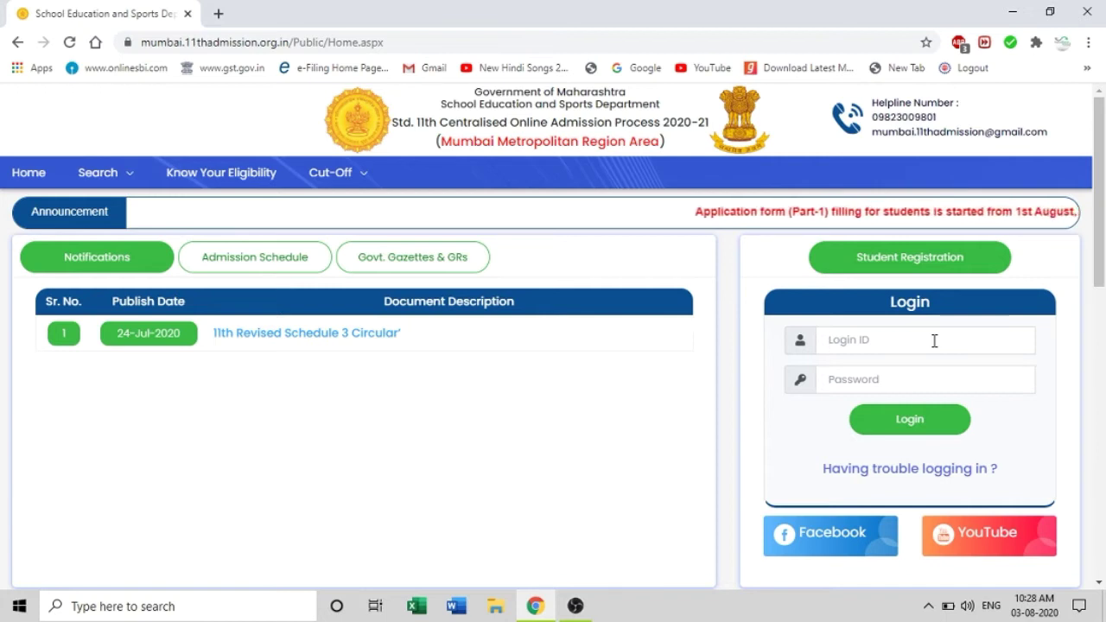
{"action": "left_click", "coordinate": [929, 418]}
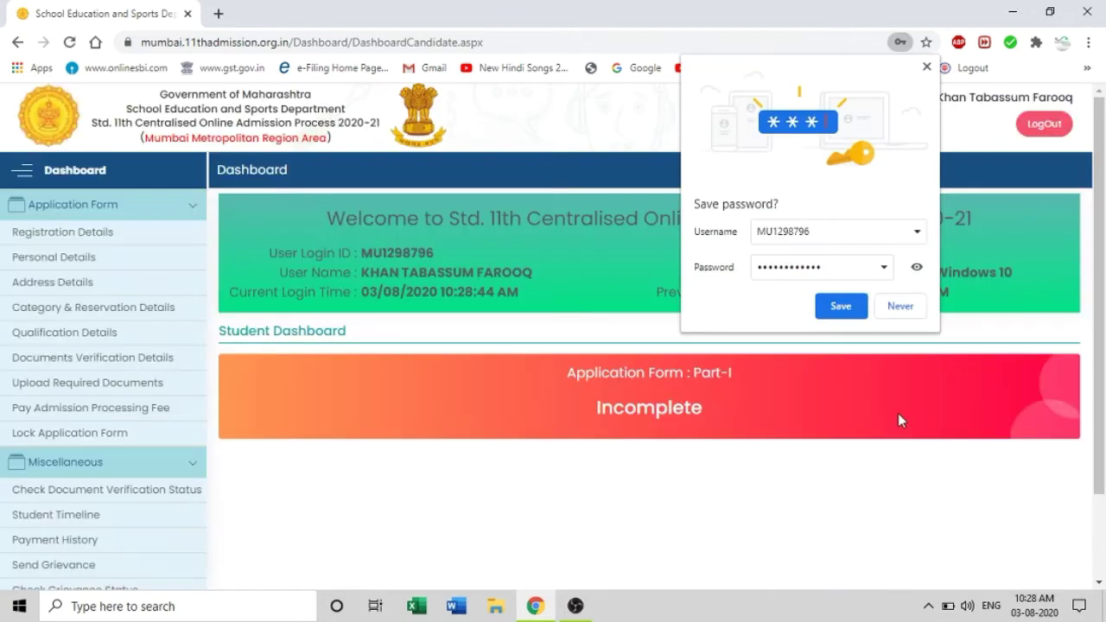
Dismiss Chrome's save-password prompt to reveal the full dashboard
{"action": "left_click", "coordinate": [926, 68]}
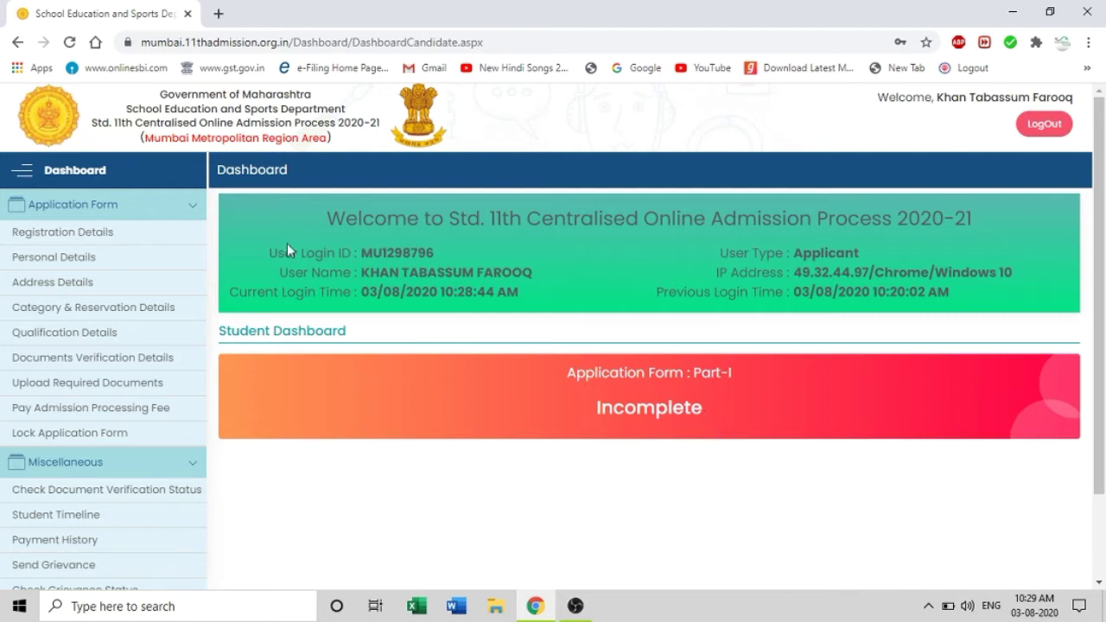
Review the registration details, then save them and confirm the change
{"action": "left_click", "coordinate": [149, 238]}
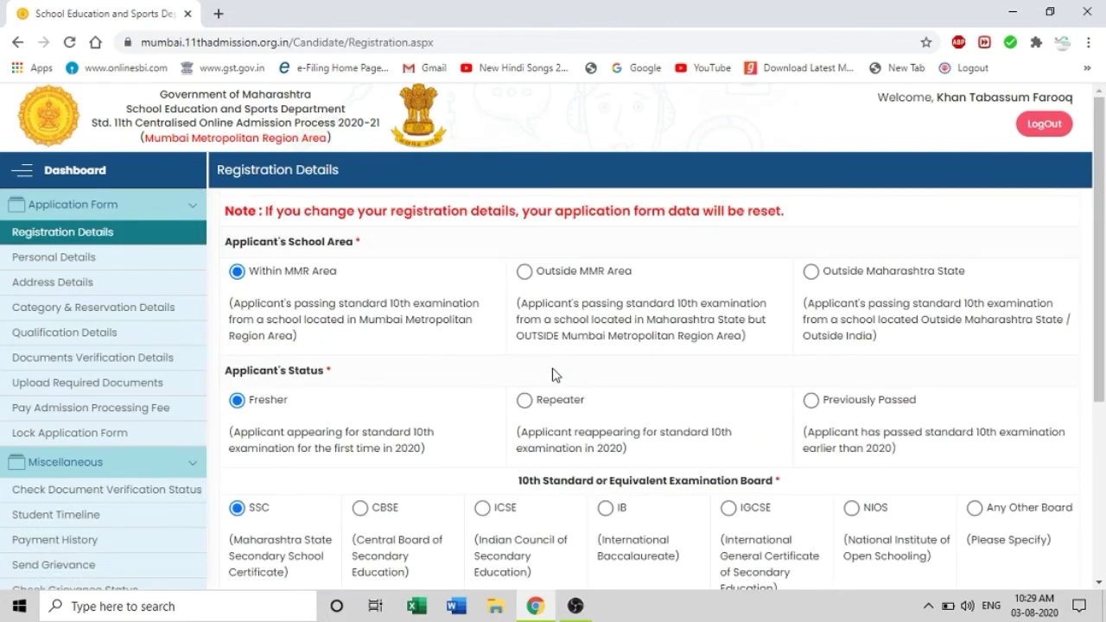
{"action": "scroll", "coordinate": [553, 374], "scroll_direction": "down", "scroll_amount": 2}
{"action": "scroll", "coordinate": [555, 375], "scroll_direction": "up", "scroll_amount": 2}
{"action": "scroll", "coordinate": [558, 376], "scroll_direction": "down", "scroll_amount": 1}
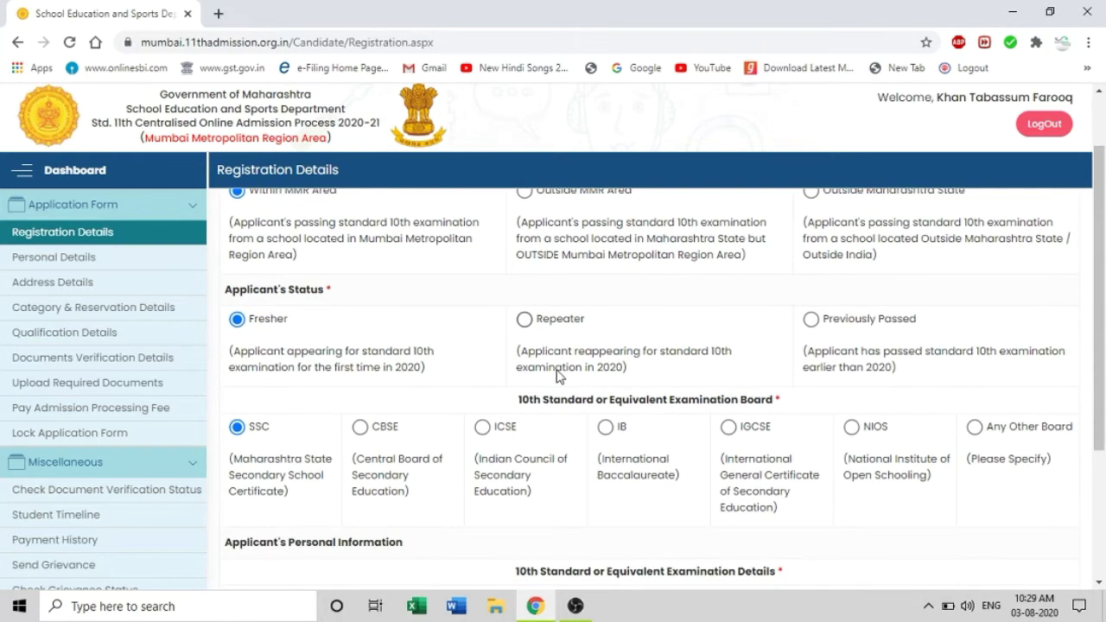
{"action": "scroll", "coordinate": [558, 376], "scroll_direction": "up", "scroll_amount": 1}
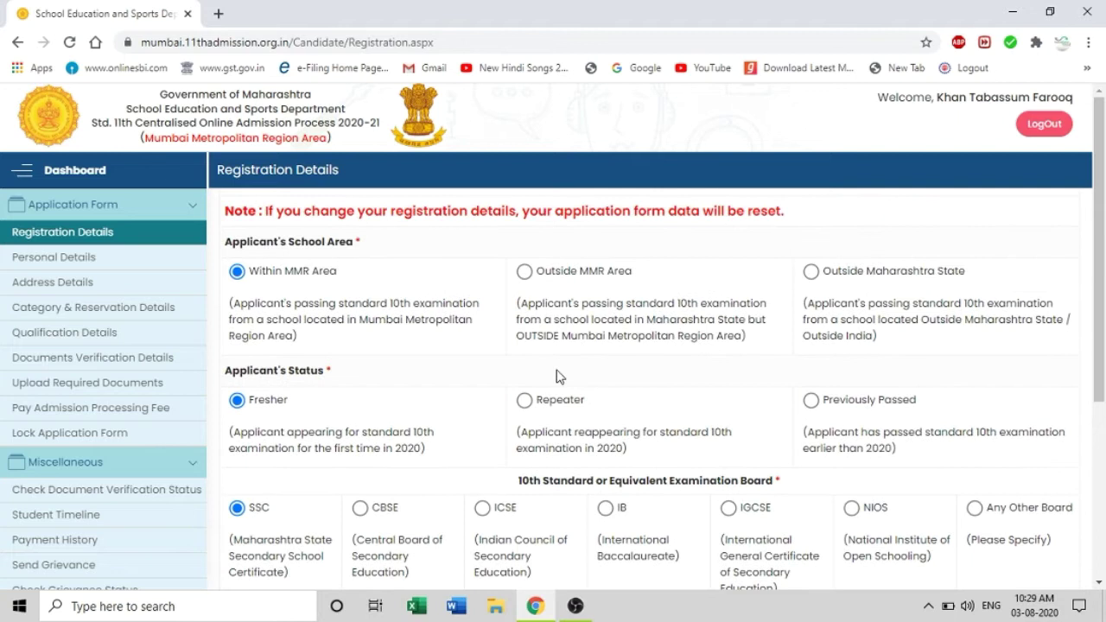
{"action": "scroll", "coordinate": [557, 377], "scroll_direction": "down", "scroll_amount": 3}
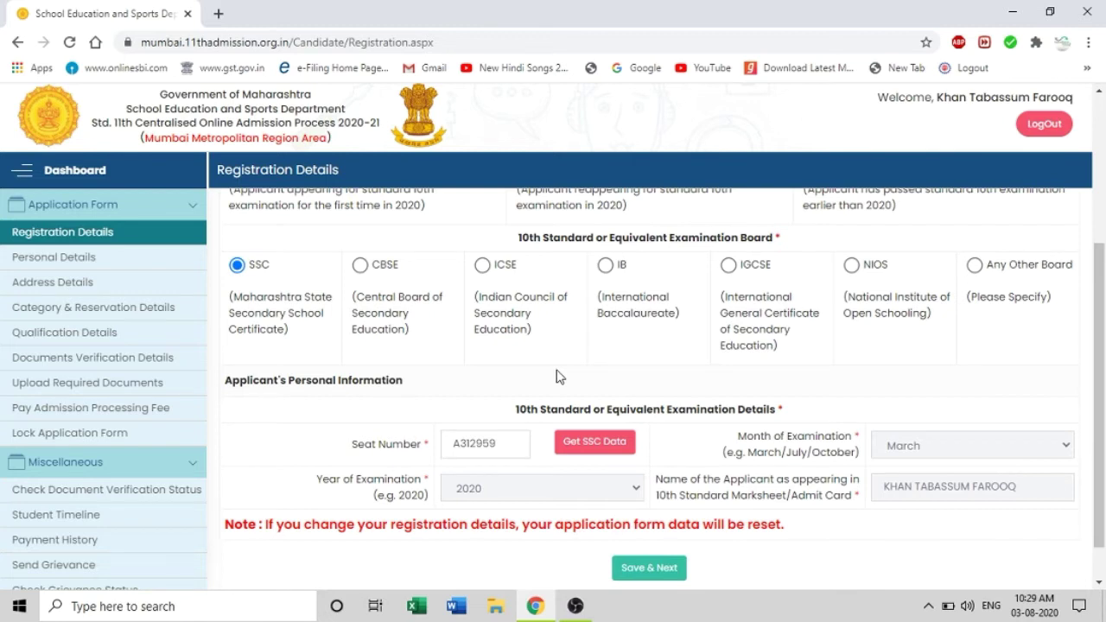
{"action": "scroll", "coordinate": [707, 462], "scroll_direction": "down", "scroll_amount": 1}
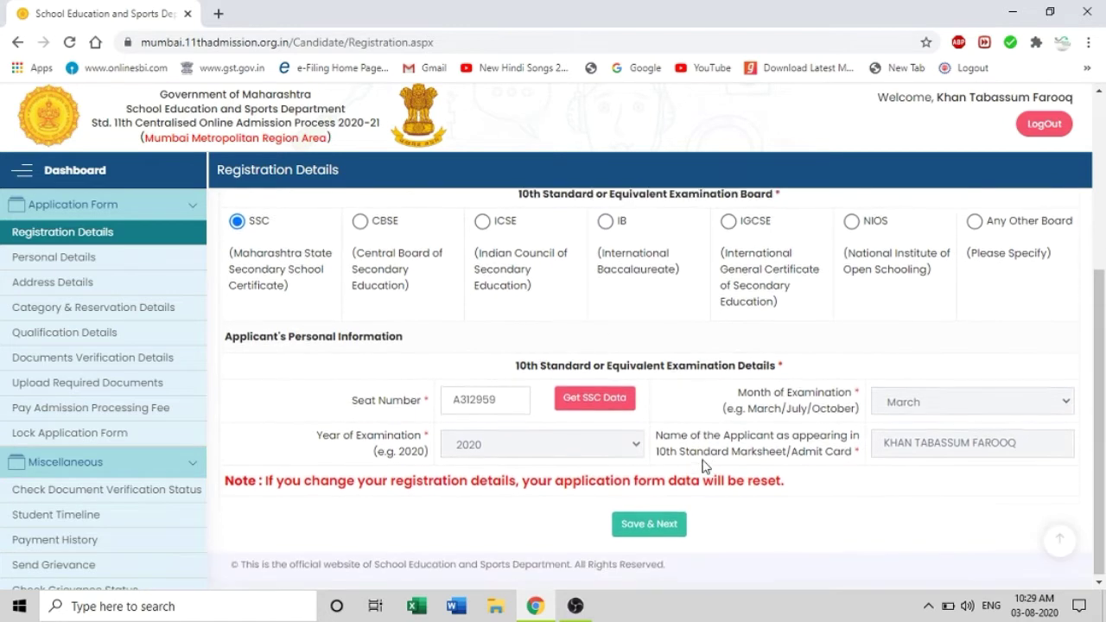
{"action": "left_click", "coordinate": [650, 529]}
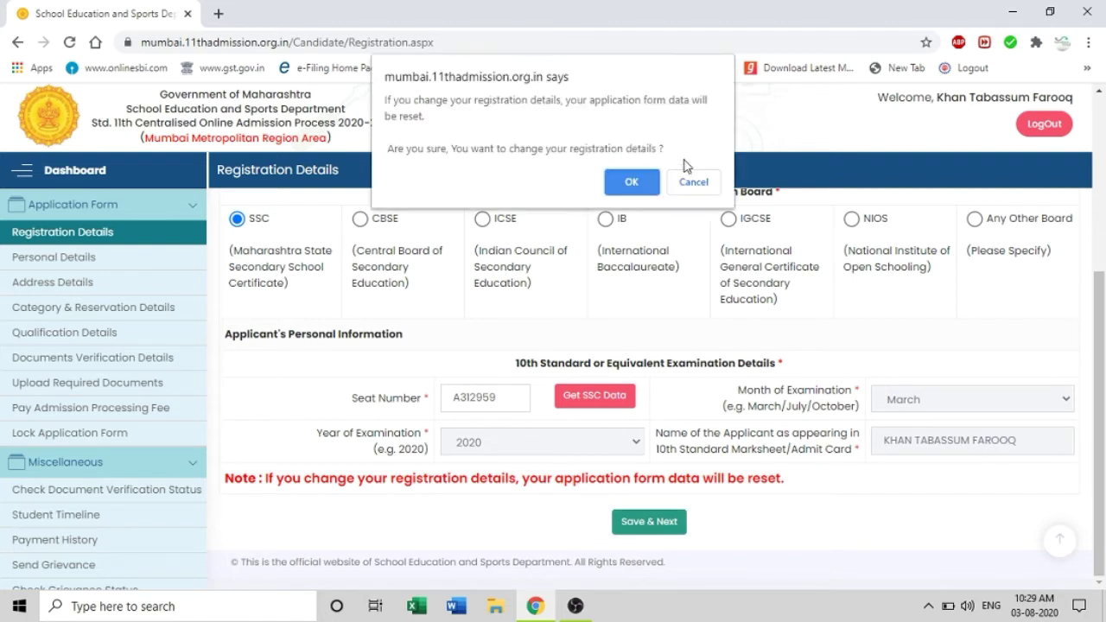
{"action": "left_click", "coordinate": [642, 184]}
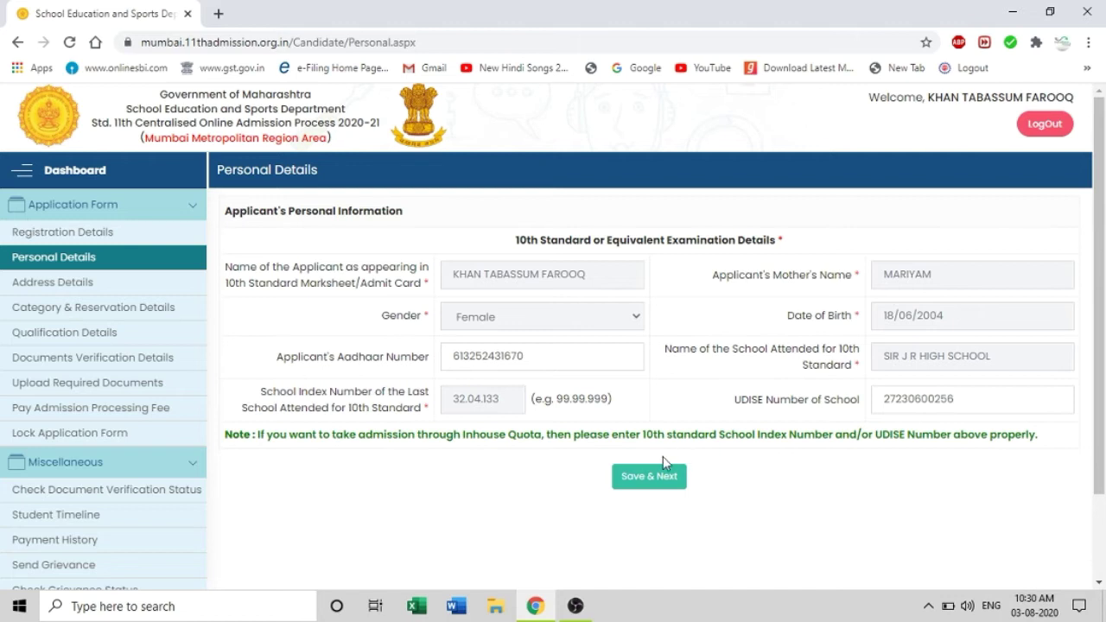
Save the pre-filled personal details and continue to Address Details
{"action": "left_click", "coordinate": [657, 481]}
{"action": "left_click", "coordinate": [657, 481]}
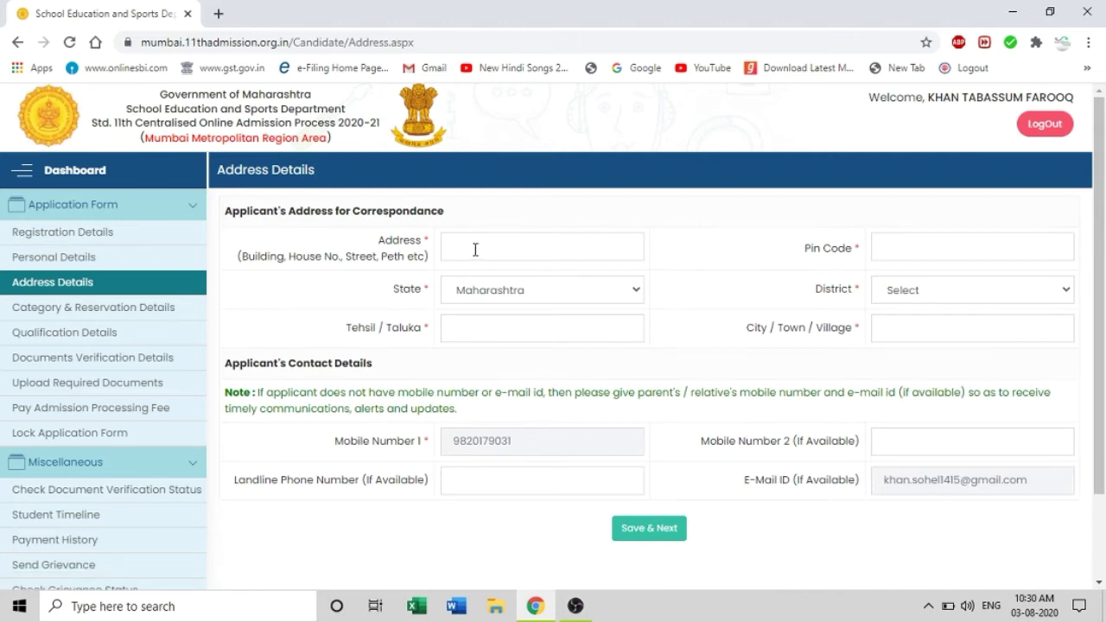
Paste the correspondence address and enter the area pin code
{"action": "left_click", "coordinate": [475, 250]}
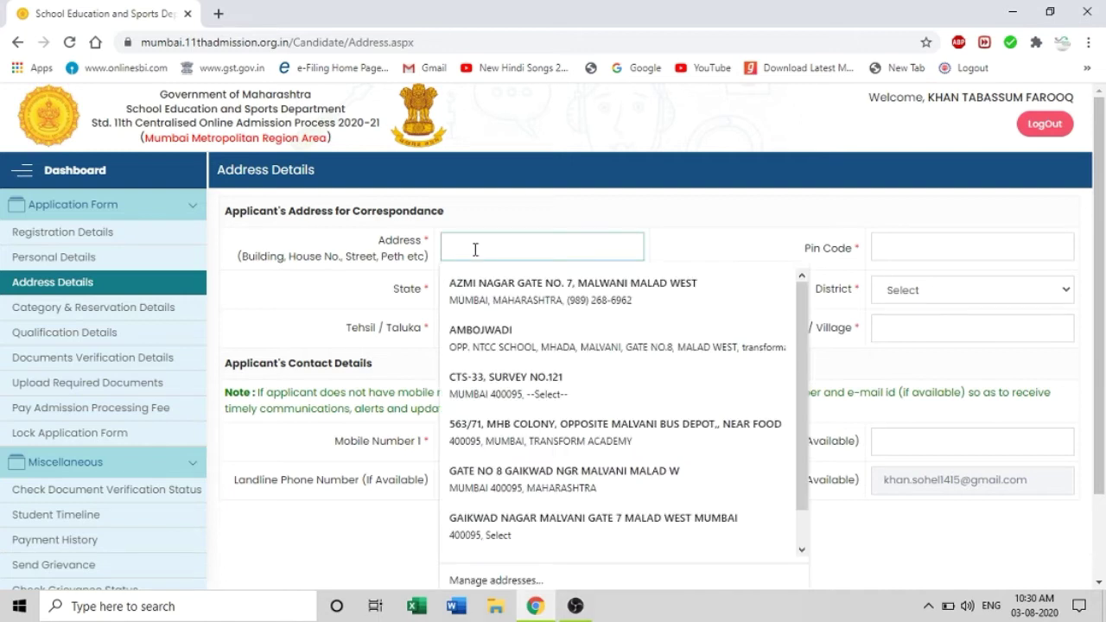
{"action": "key", "text": "ctrl+v"}
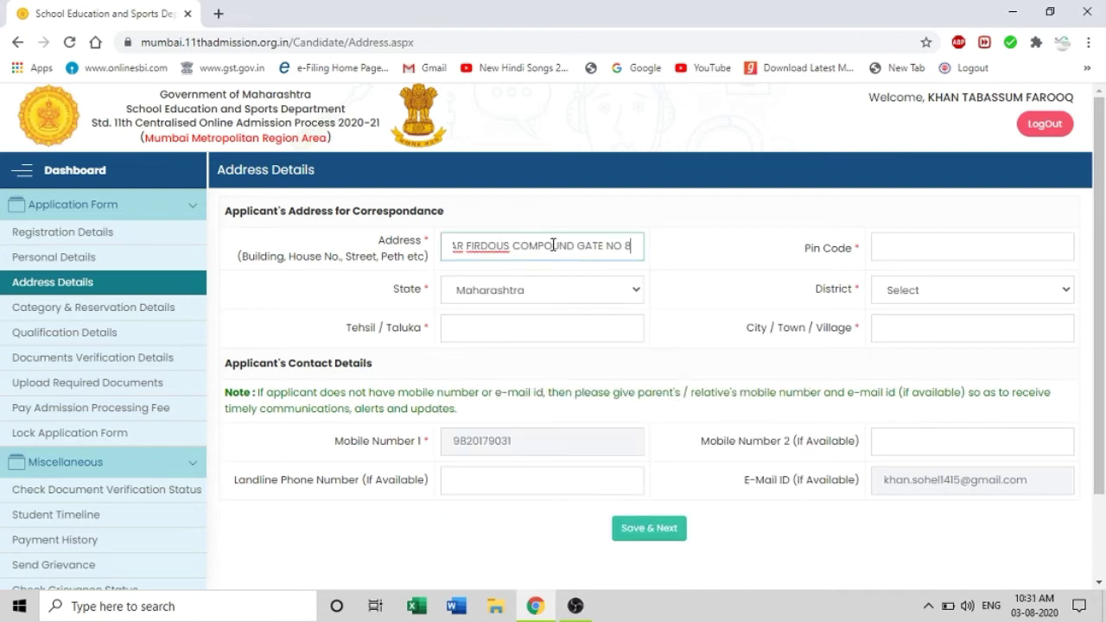
{"action": "left_click", "coordinate": [898, 249]}
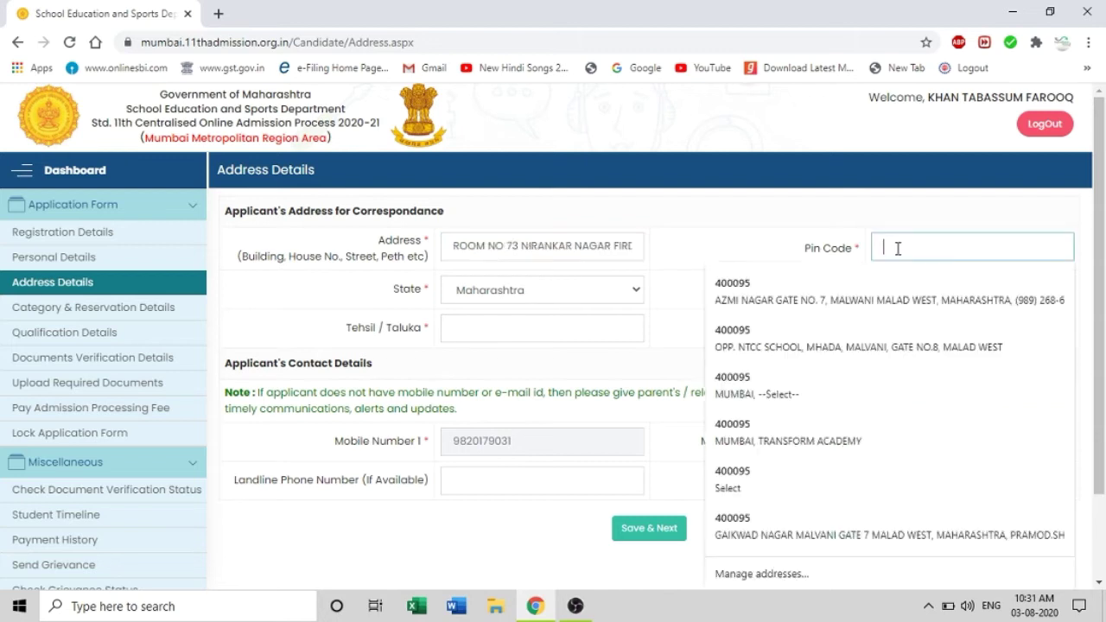
{"action": "type", "text": "400095"}
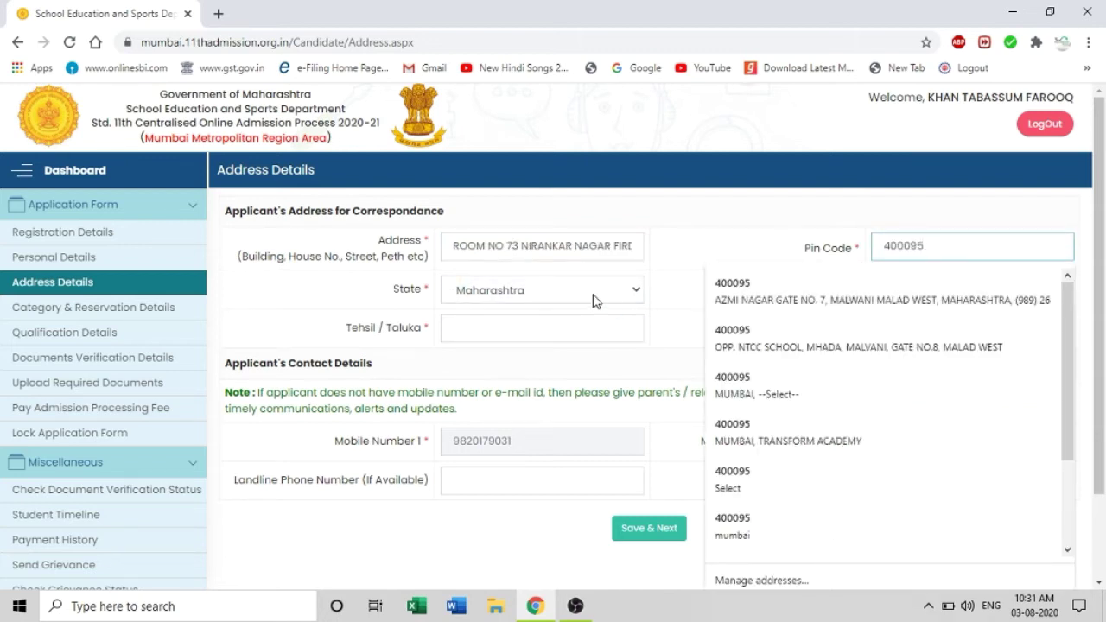
{"action": "left_click", "coordinate": [665, 292]}
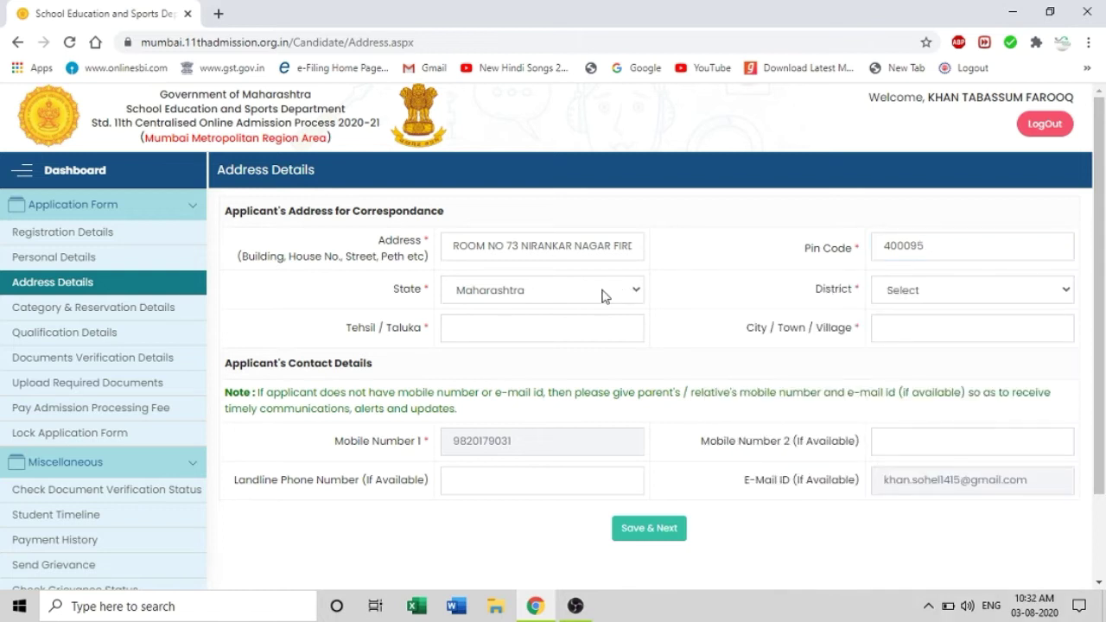
Set district to Mumbai Suburban, taluka to Borivali and city to MALAD
{"action": "left_click", "coordinate": [918, 296]}
{"action": "scroll", "coordinate": [933, 333], "scroll_direction": "down", "scroll_amount": 5}
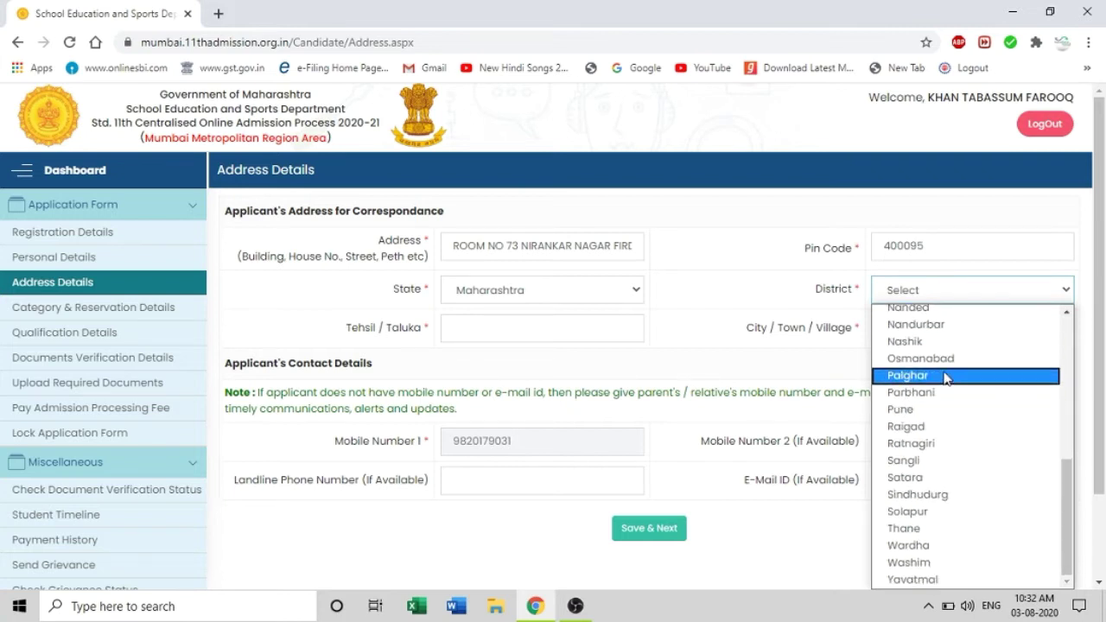
{"action": "scroll", "coordinate": [954, 384], "scroll_direction": "up", "scroll_amount": 5}
{"action": "scroll", "coordinate": [951, 393], "scroll_direction": "down", "scroll_amount": 3}
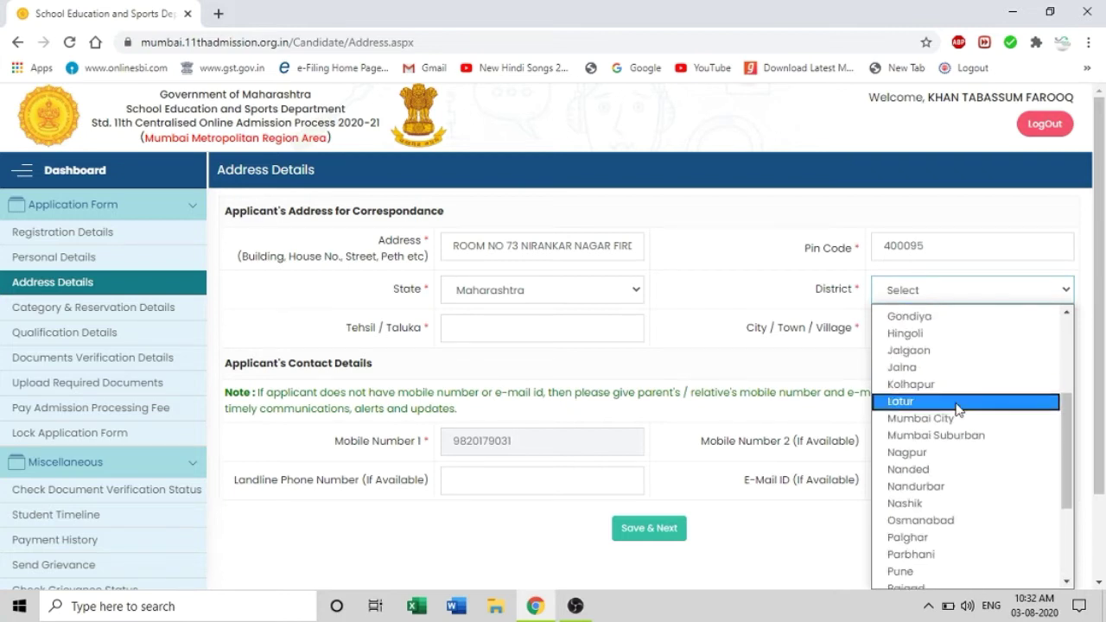
{"action": "left_click", "coordinate": [959, 432]}
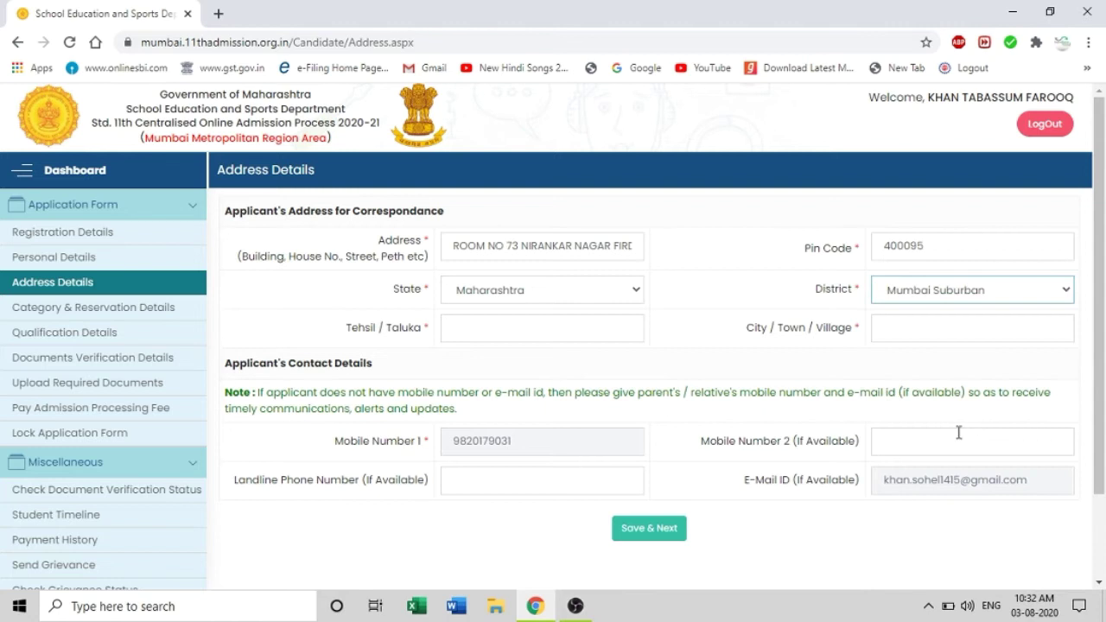
{"action": "left_click", "coordinate": [531, 334]}
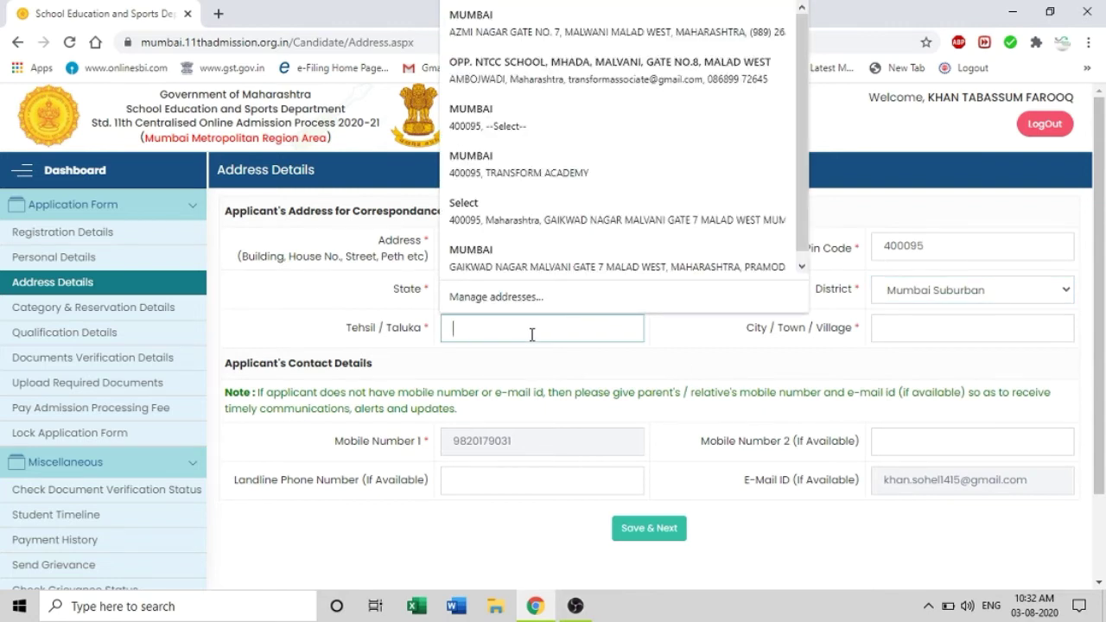
{"action": "type", "text": "BORIVALI"}
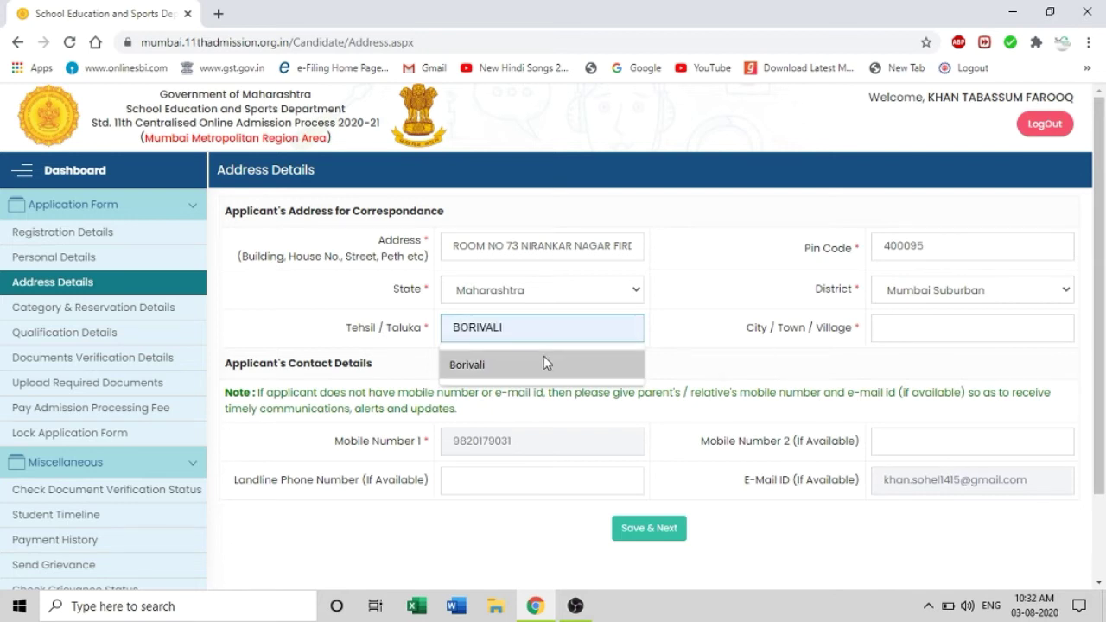
{"action": "left_click", "coordinate": [544, 358]}
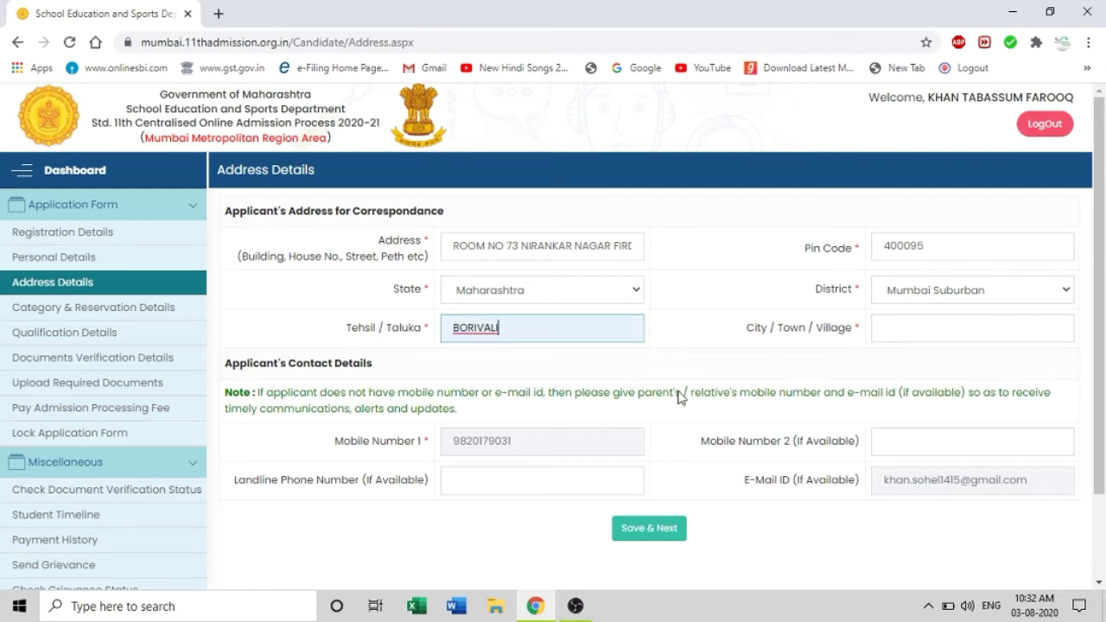
{"action": "left_click", "coordinate": [944, 334]}
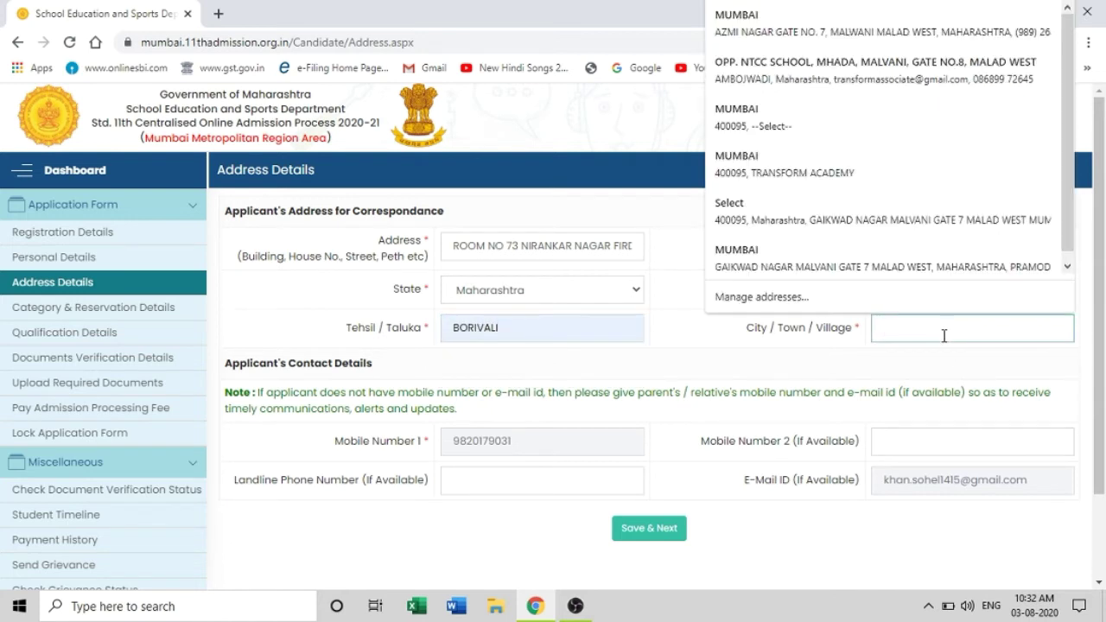
{"action": "type", "text": "MALAD"}
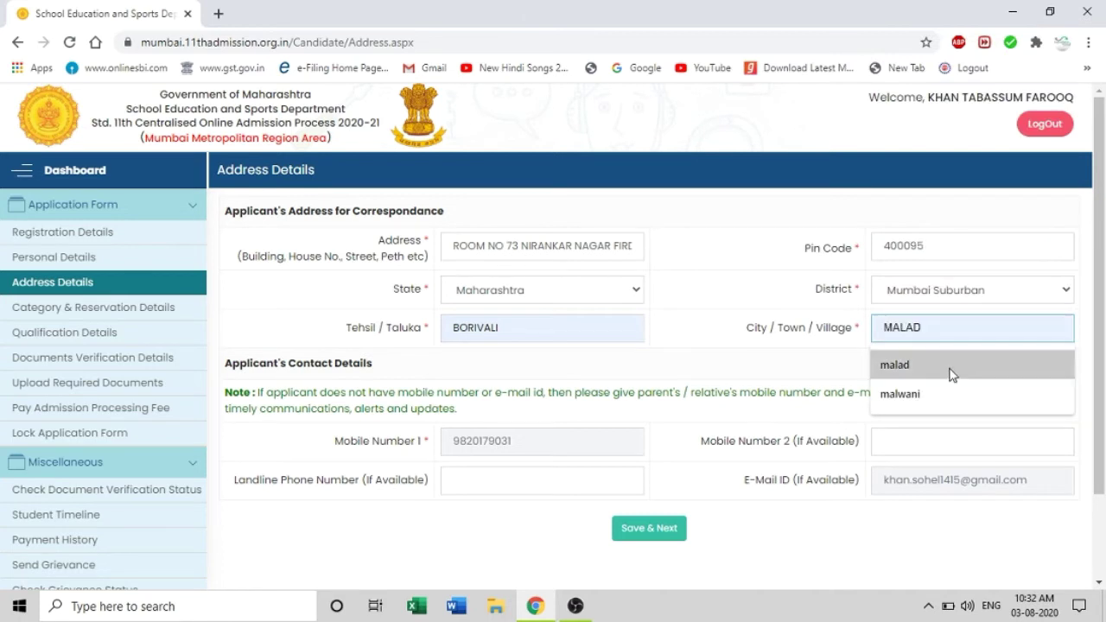
{"action": "left_click", "coordinate": [951, 369]}
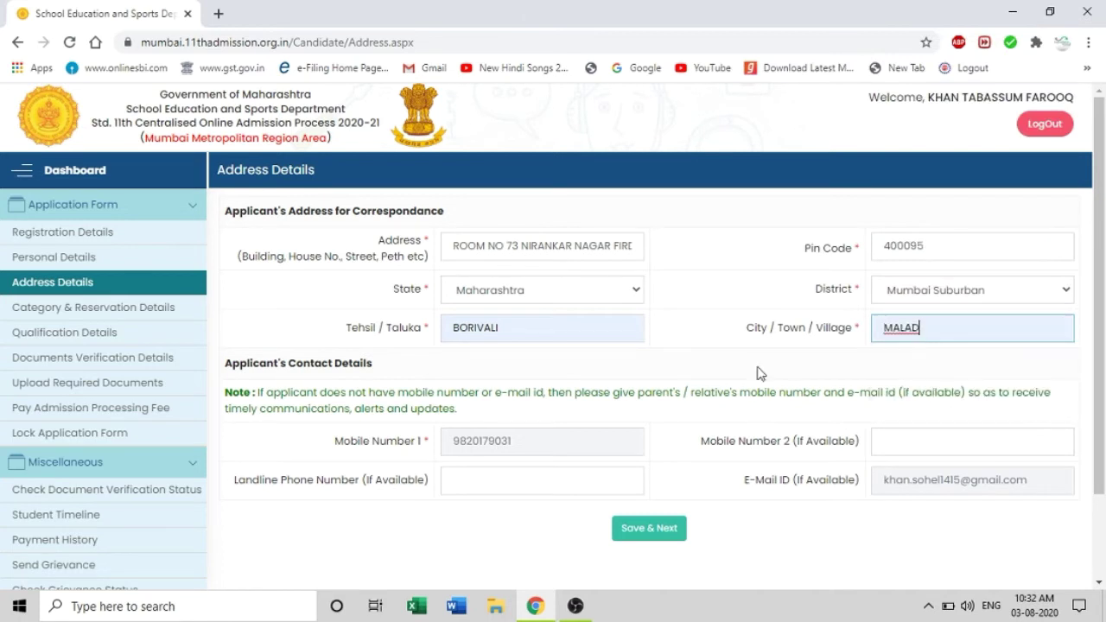
Fill in the second mobile number and save the address details
{"action": "scroll", "coordinate": [724, 322], "scroll_direction": "down", "scroll_amount": 1}
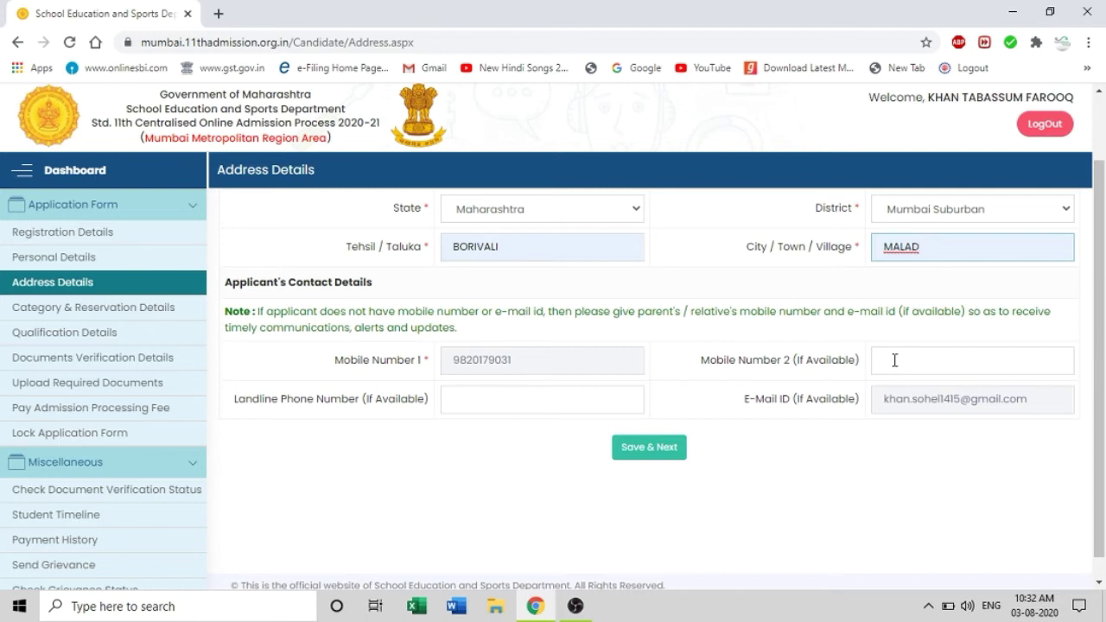
{"action": "left_click", "coordinate": [895, 360]}
{"action": "key", "text": "ctrl+v"}
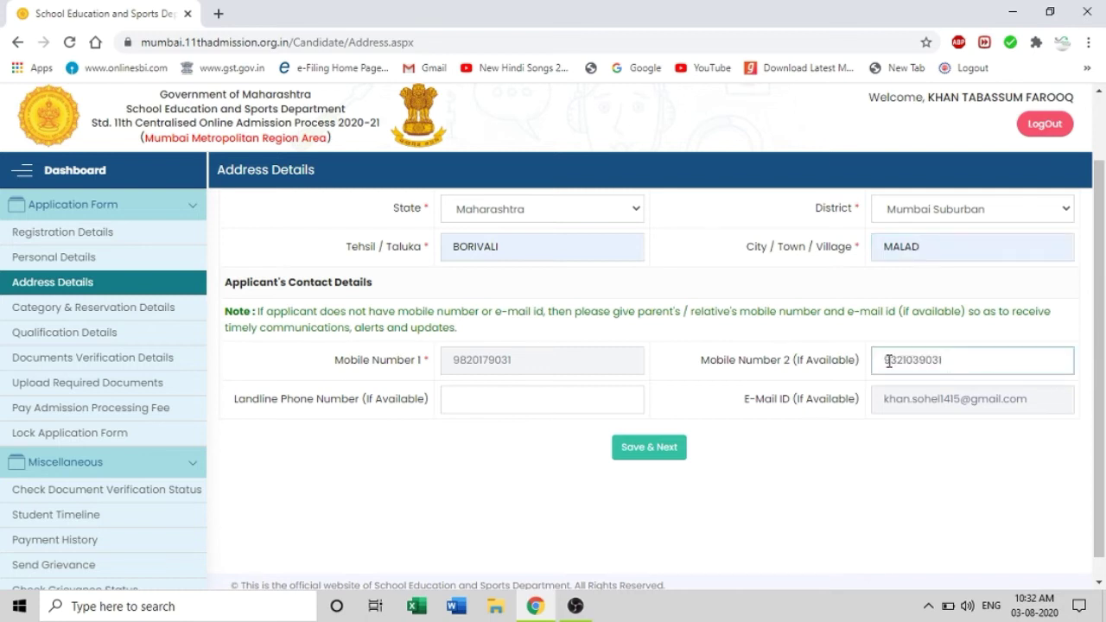
{"action": "scroll", "coordinate": [708, 339], "scroll_direction": "down", "scroll_amount": 1}
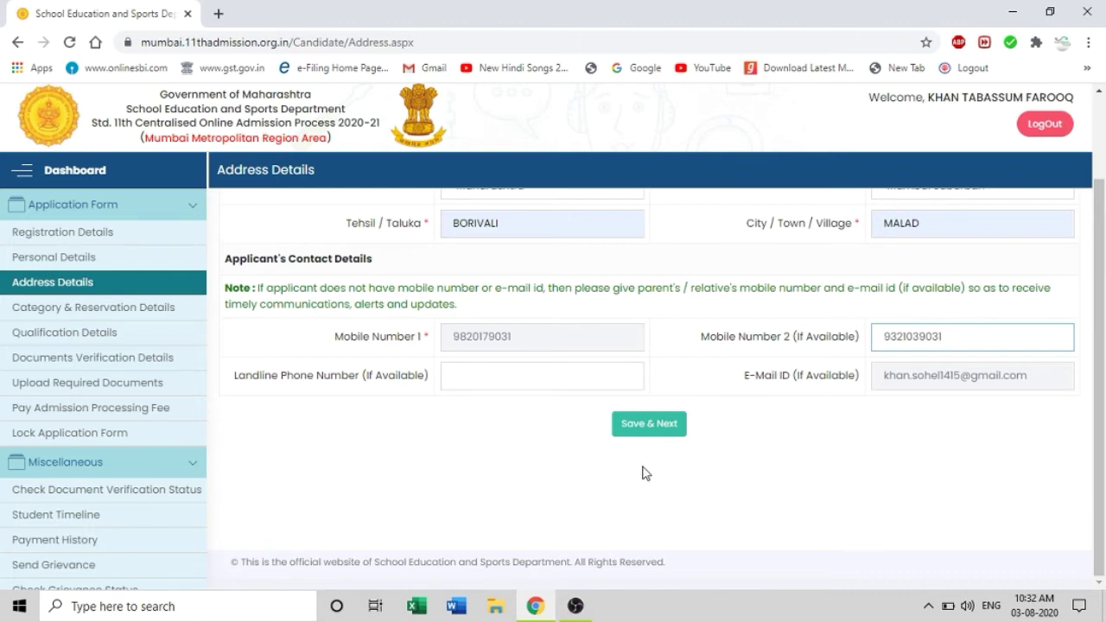
{"action": "left_click", "coordinate": [641, 429]}
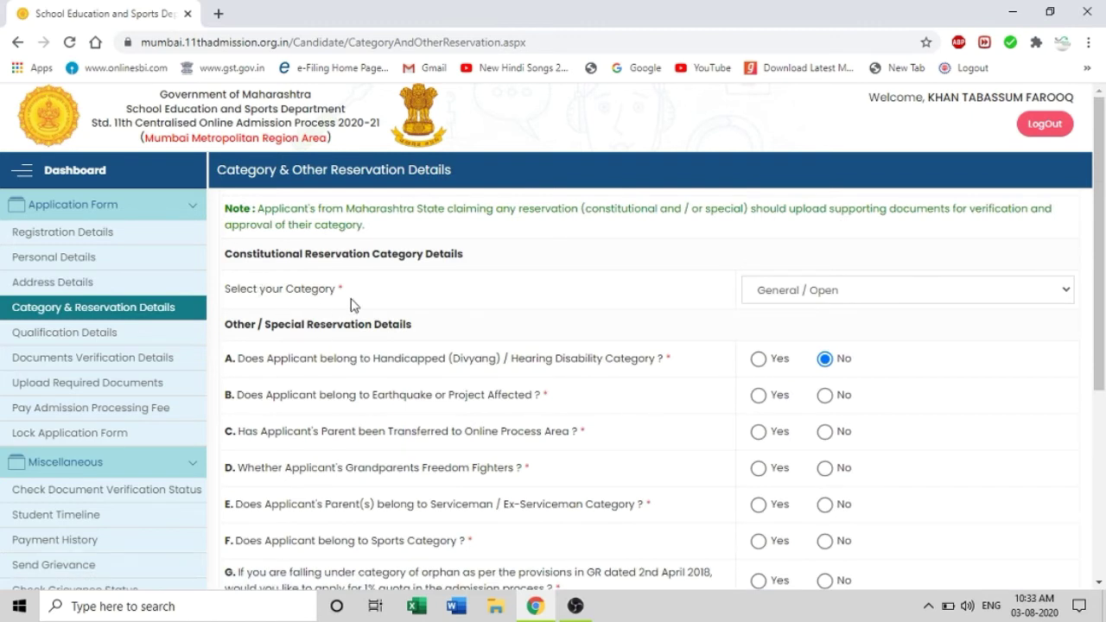
Keep category General / Open and answer No to the earthquake and parent-transfer questions
{"action": "left_click", "coordinate": [843, 299]}
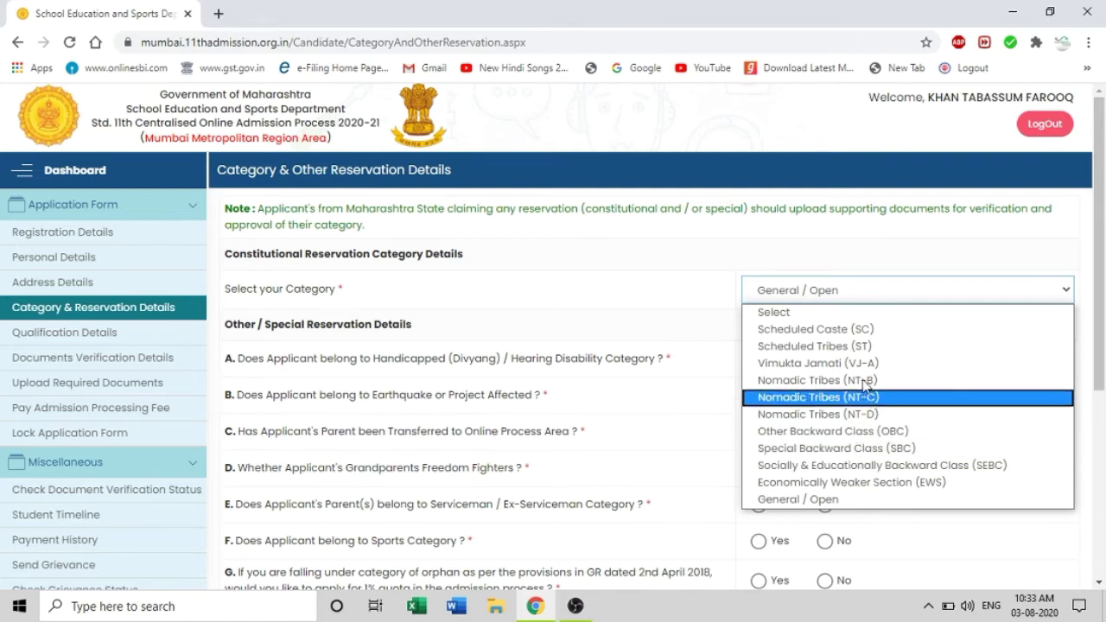
{"action": "left_click", "coordinate": [855, 506]}
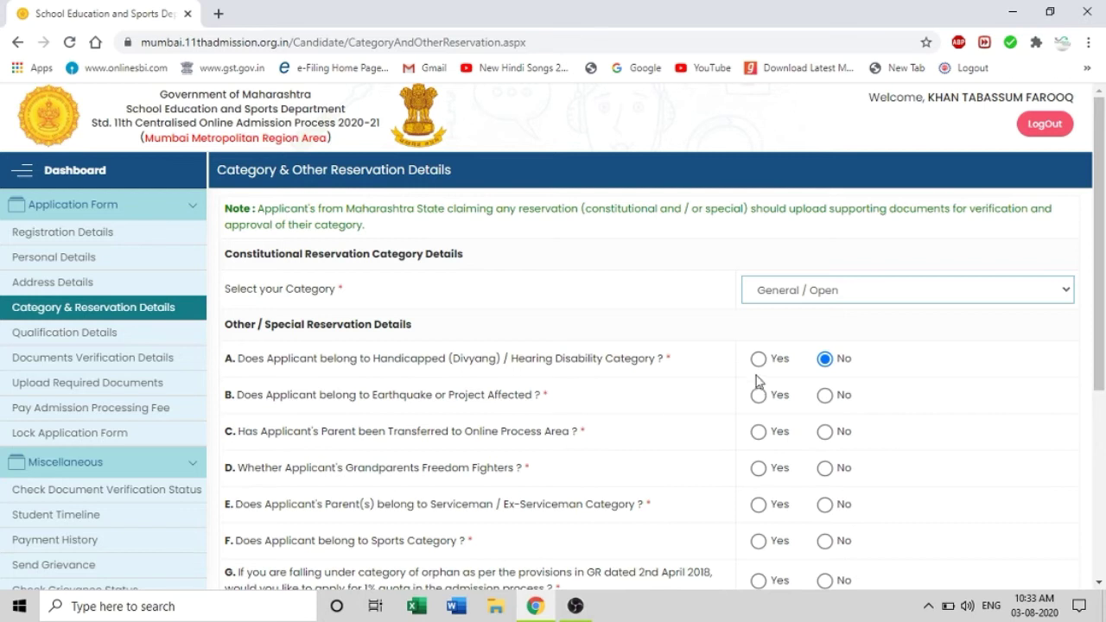
{"action": "scroll", "coordinate": [908, 352], "scroll_direction": "down", "scroll_amount": 1}
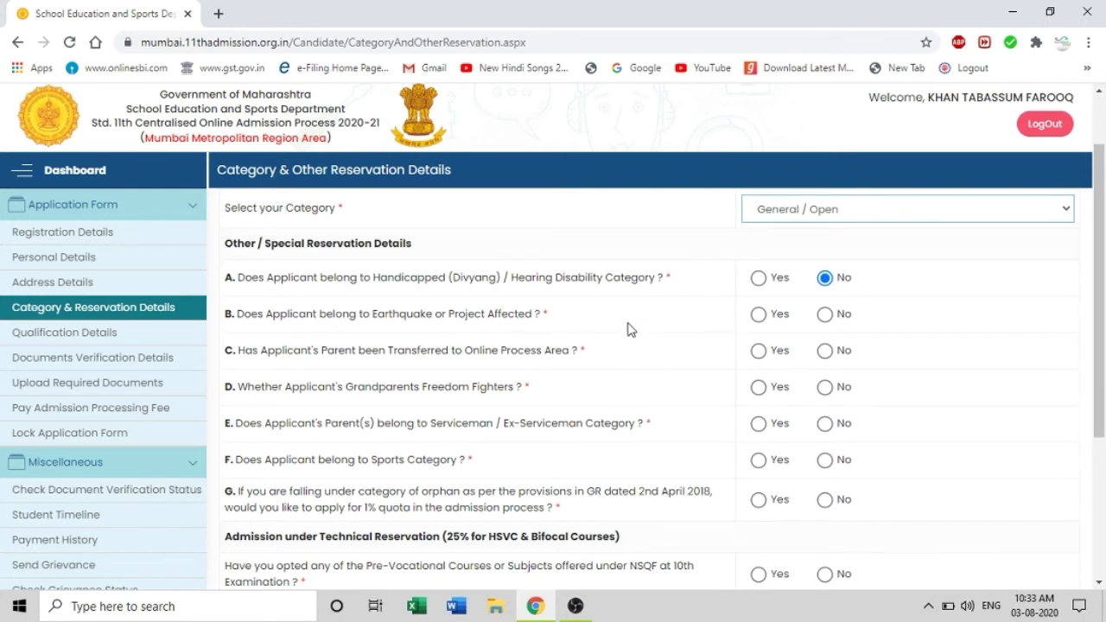
{"action": "left_click", "coordinate": [824, 316]}
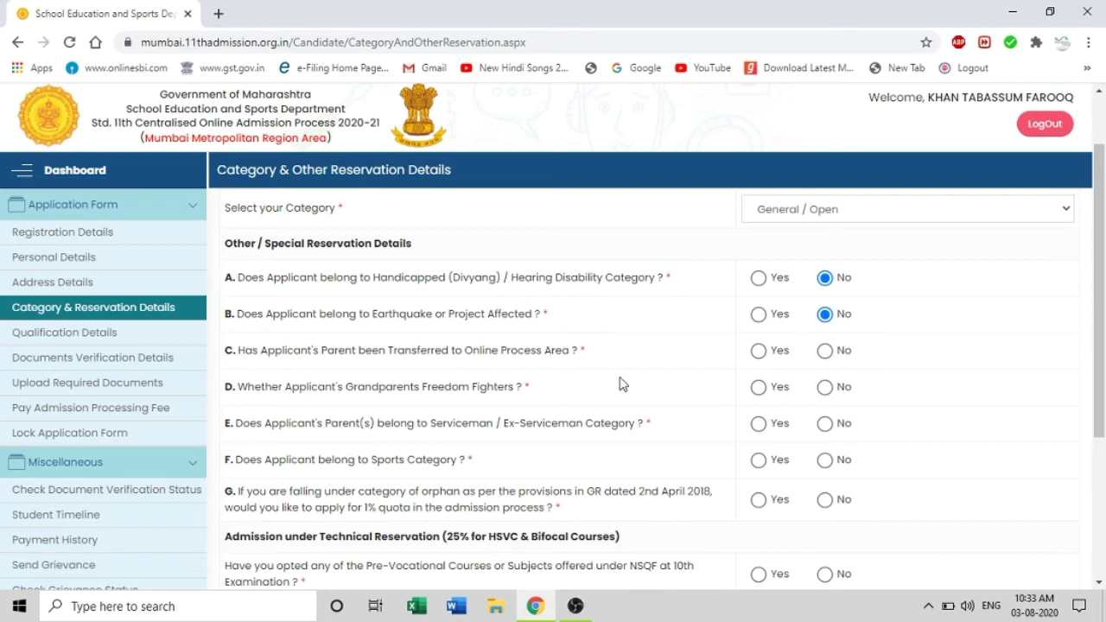
{"action": "left_click", "coordinate": [825, 351]}
Answer No to the freedom fighter, serviceman, sports and orphan quota questions
{"action": "left_click", "coordinate": [827, 389]}
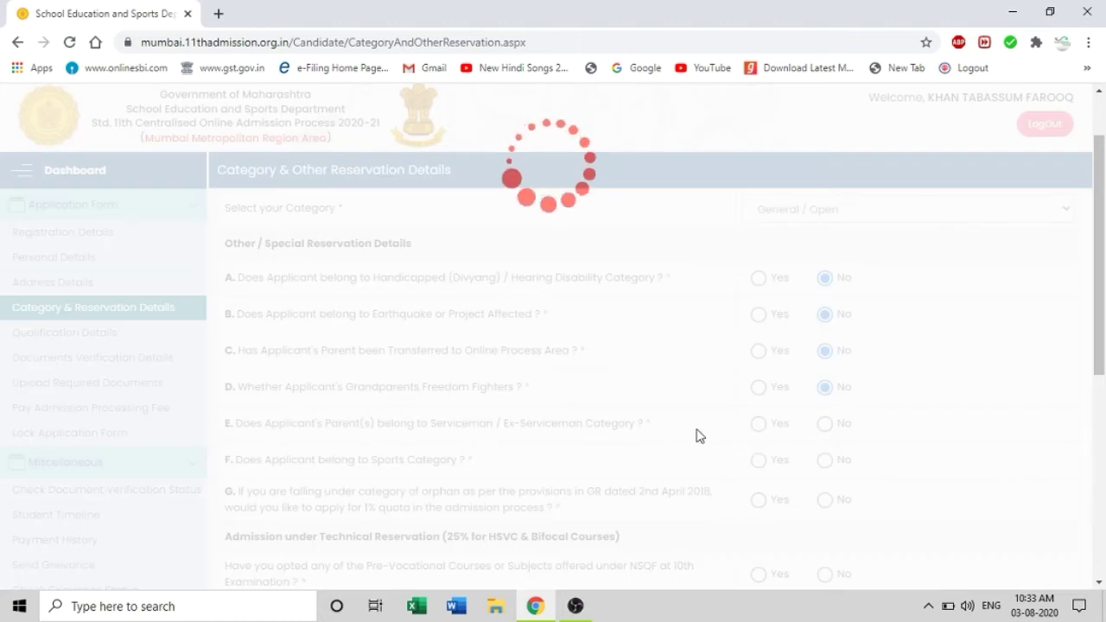
{"action": "scroll", "coordinate": [702, 435], "scroll_direction": "up", "scroll_amount": 1}
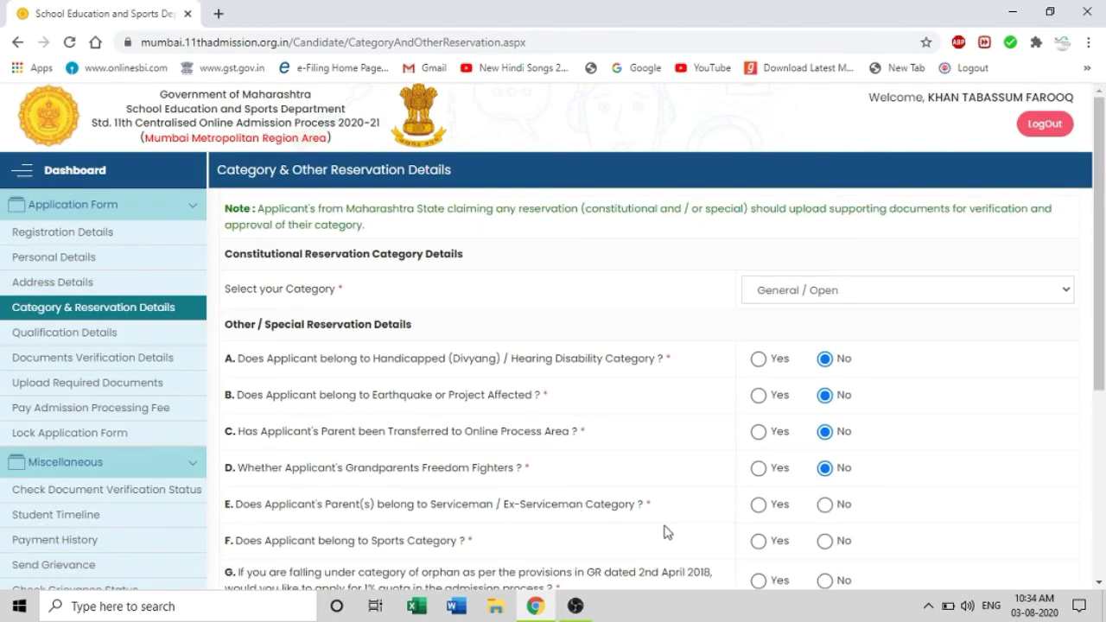
{"action": "left_click", "coordinate": [826, 506]}
{"action": "scroll", "coordinate": [859, 447], "scroll_direction": "down", "scroll_amount": 2}
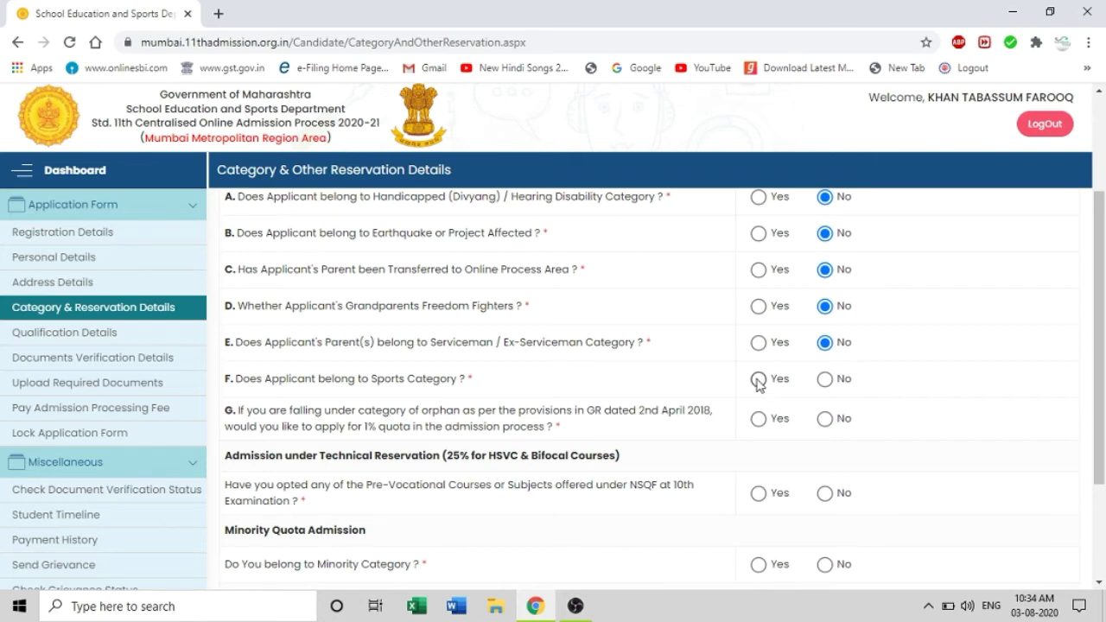
{"action": "left_click", "coordinate": [826, 380]}
{"action": "left_click", "coordinate": [826, 421]}
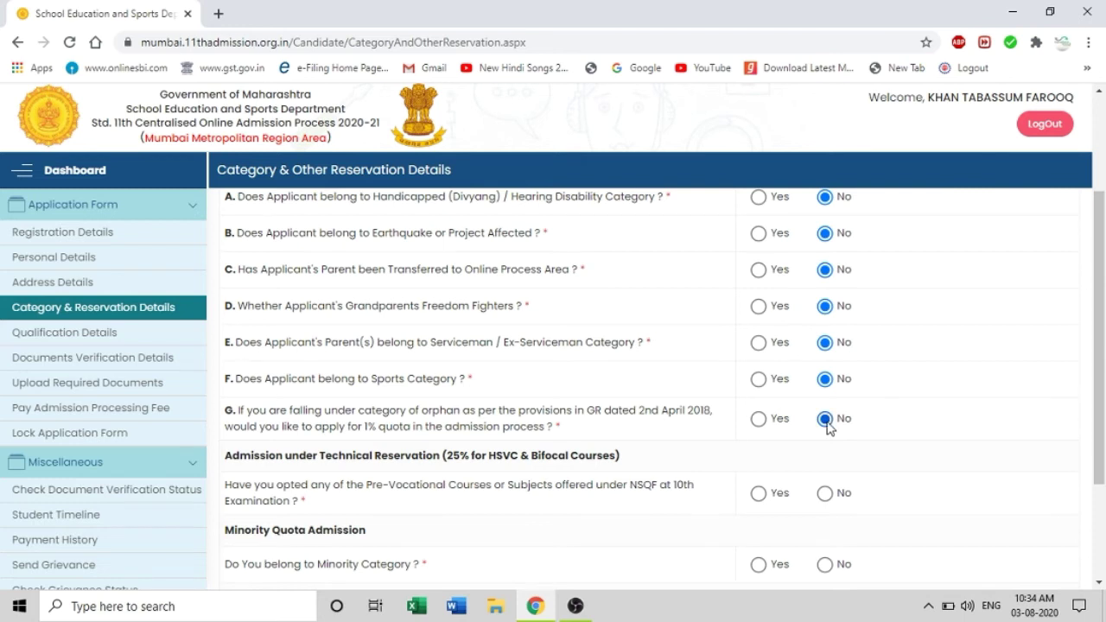
Answer No to the NSQF, minority and inhouse quota questions
{"action": "scroll", "coordinate": [891, 415], "scroll_direction": "down", "scroll_amount": 2}
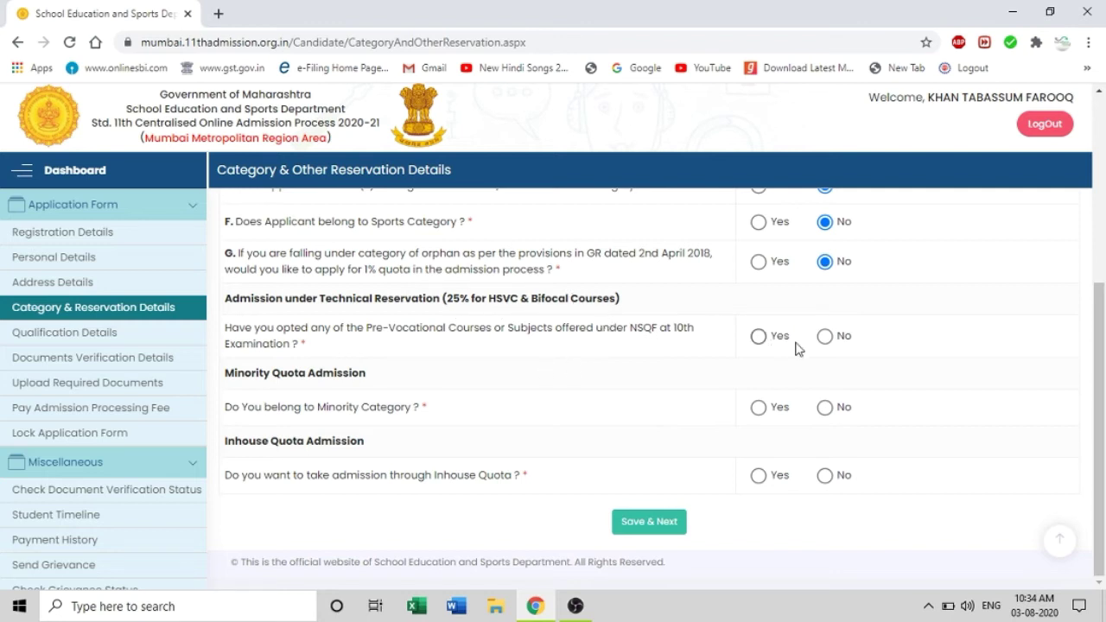
{"action": "left_click", "coordinate": [826, 337]}
{"action": "left_click", "coordinate": [825, 408]}
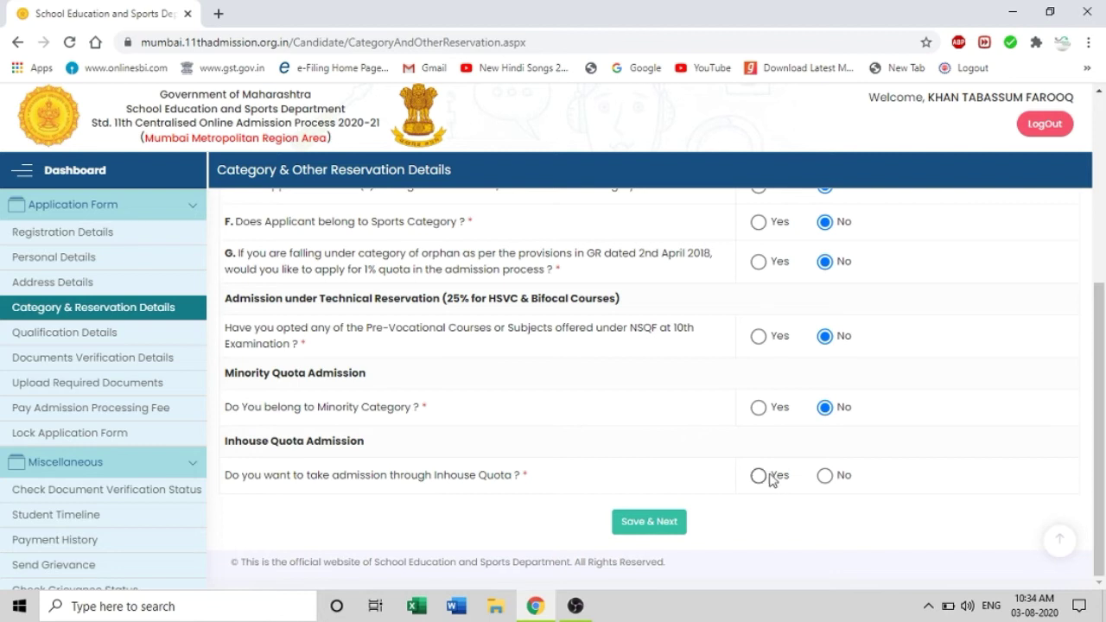
{"action": "left_click", "coordinate": [825, 476]}
Save the reservation details to reach the ₹225 Admission Processing Fee page
{"action": "left_click", "coordinate": [645, 529]}
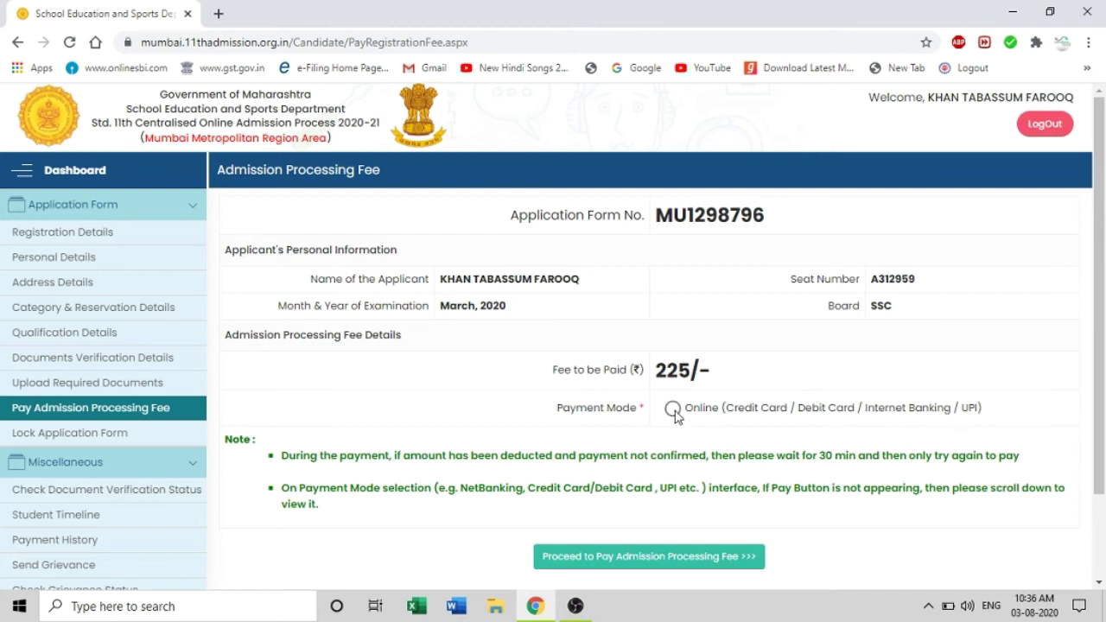
Choose Online payment and proceed with the ₹225 fee to NSDL SurePay
{"action": "left_click", "coordinate": [673, 409]}
{"action": "scroll", "coordinate": [740, 398], "scroll_direction": "down", "scroll_amount": 2}
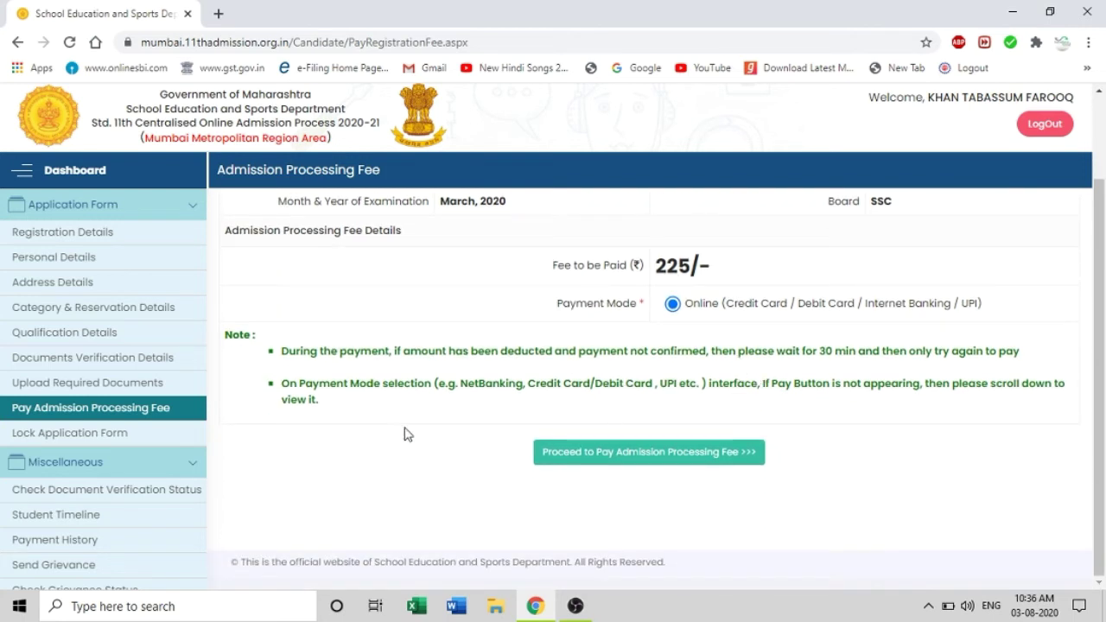
{"action": "left_click", "coordinate": [603, 452]}
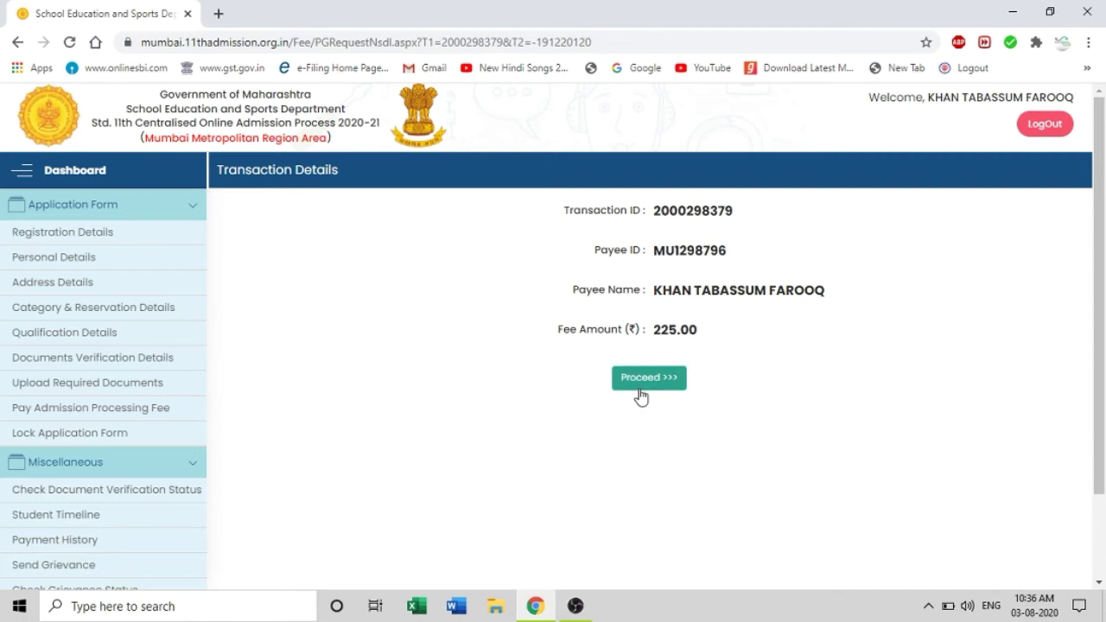
{"action": "left_click", "coordinate": [644, 382]}
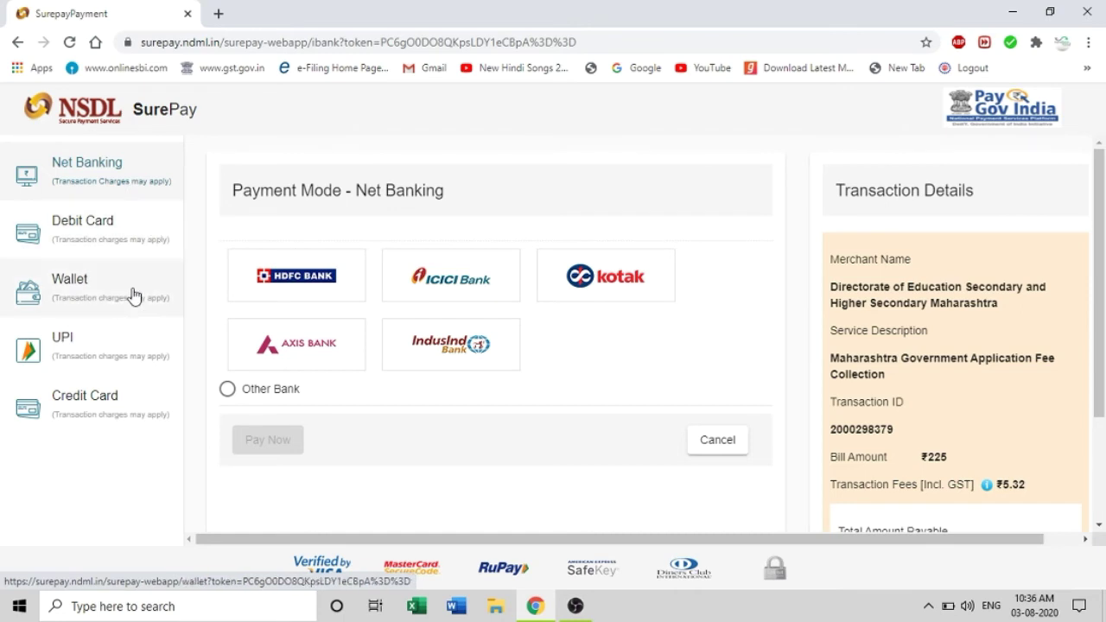
Pay by Debit Card, entering the card number and card details for ₹226.02 total
{"action": "left_click", "coordinate": [118, 235]}
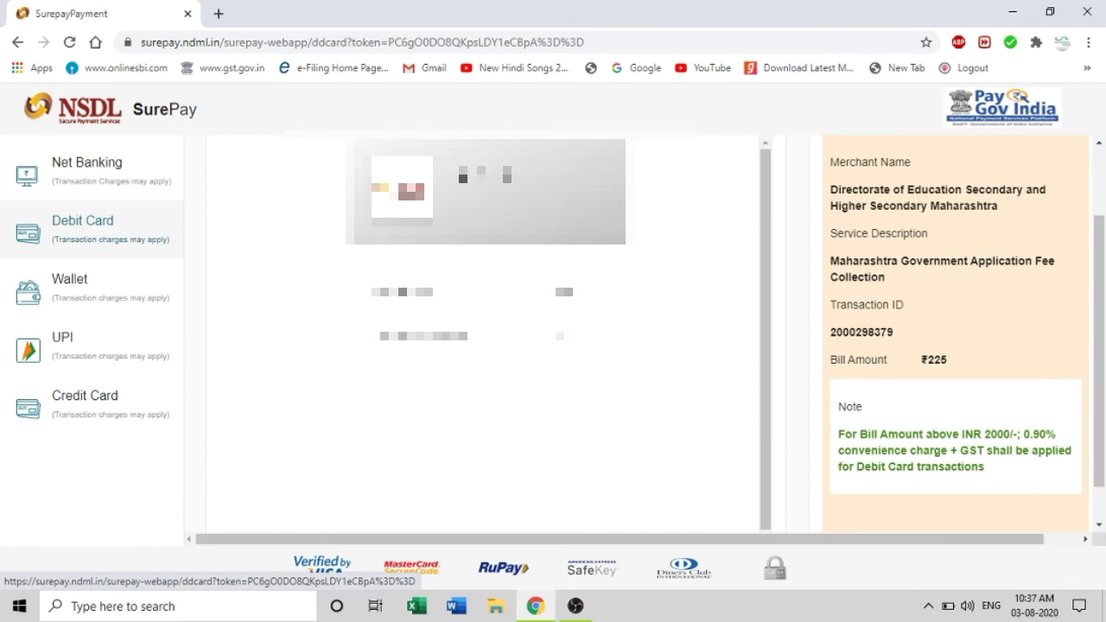
{"action": "left_click", "coordinate": [402, 294]}
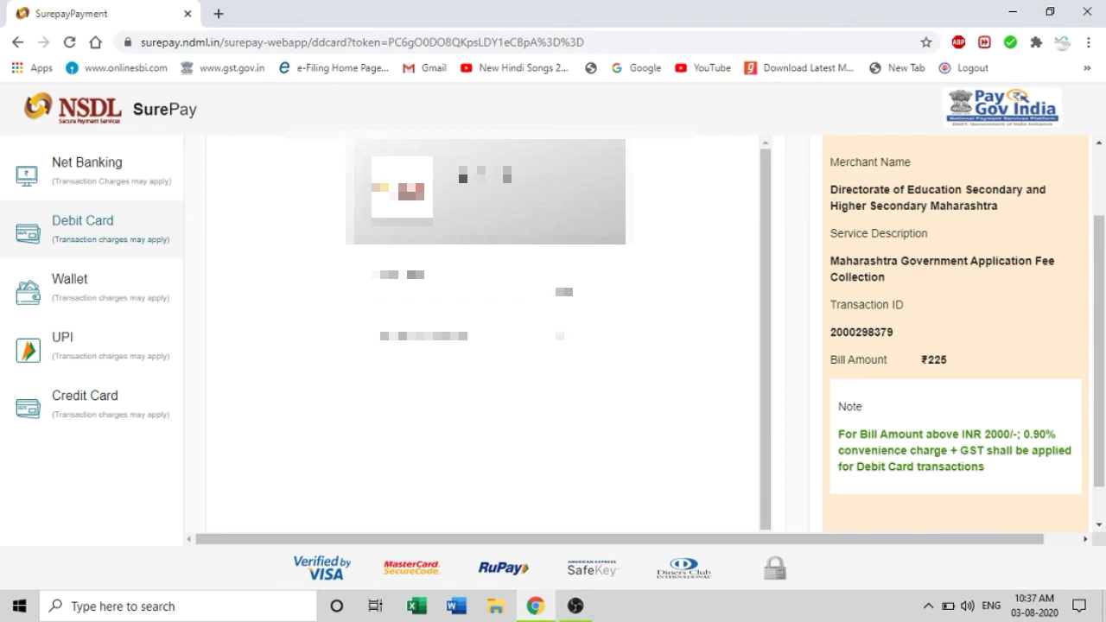
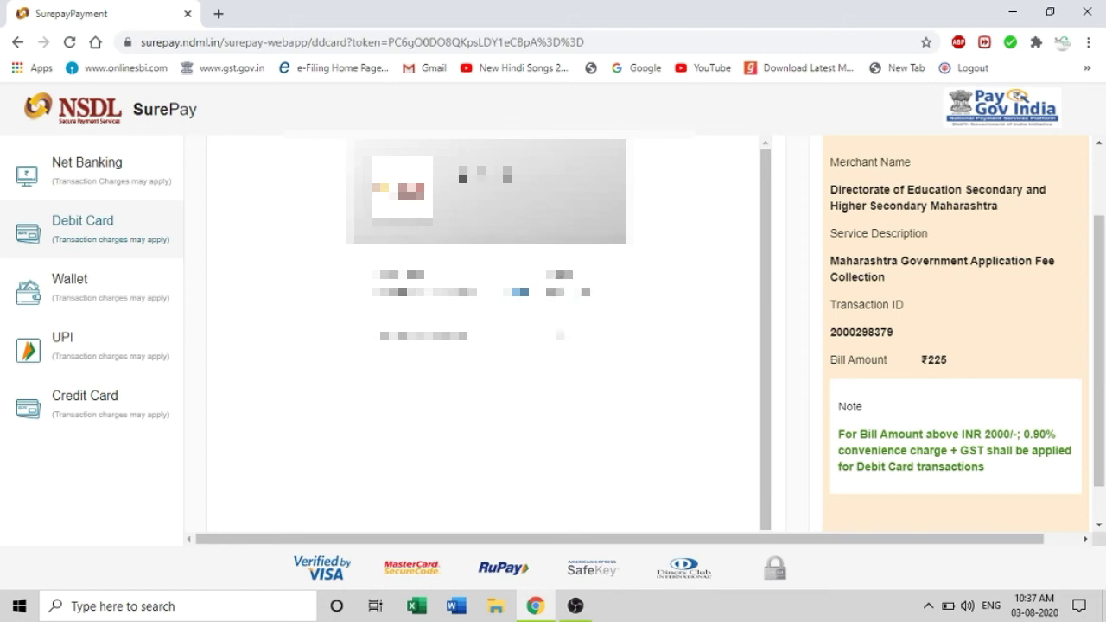
{"action": "key", "text": "Tab"}
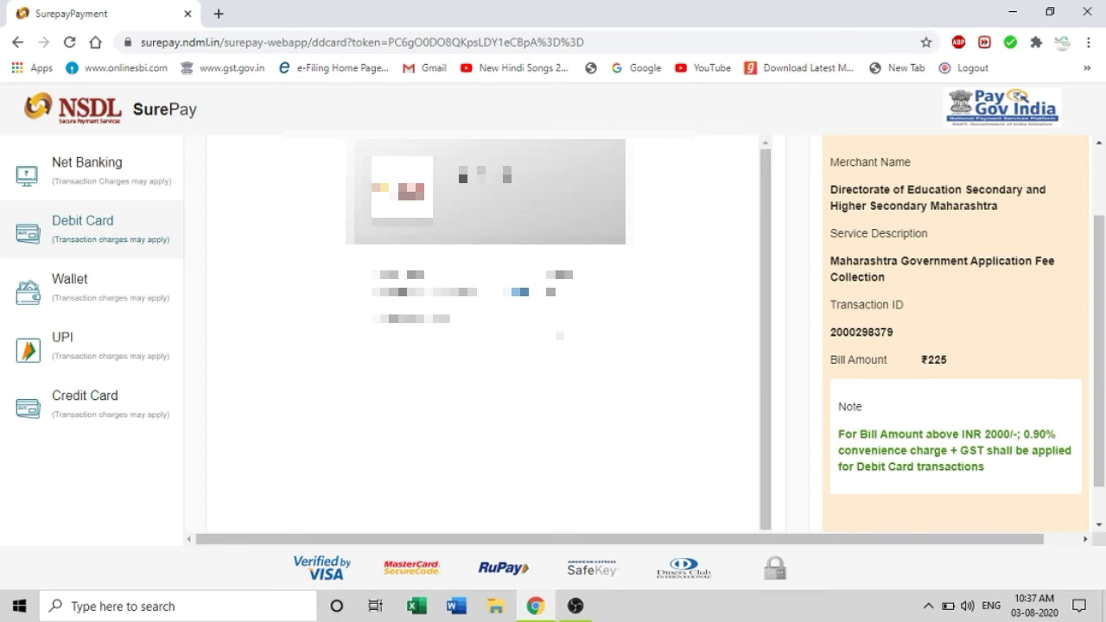
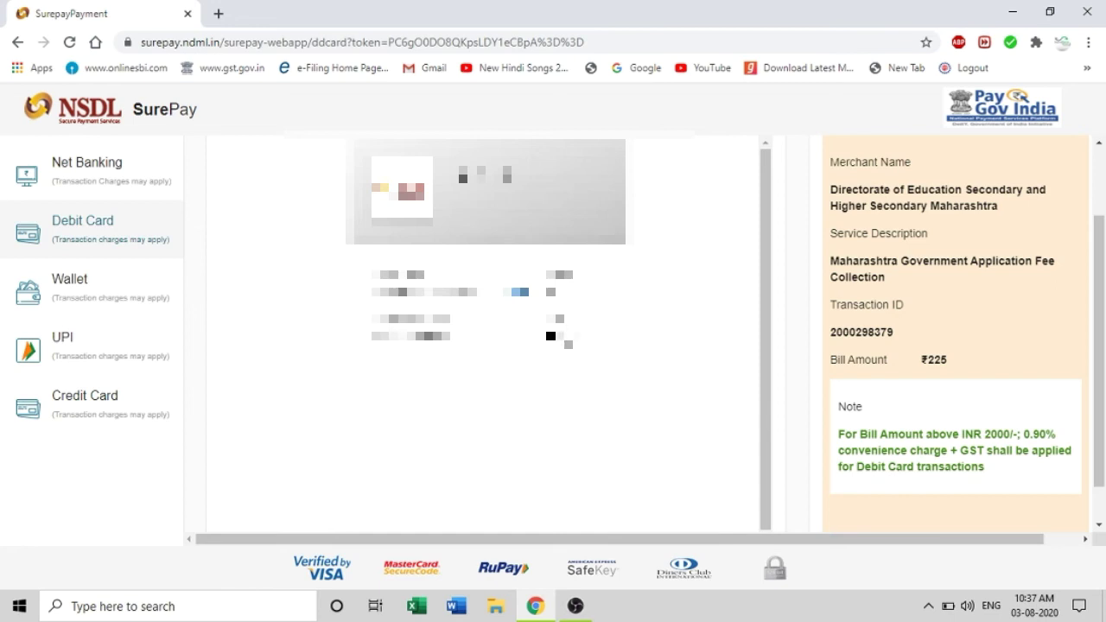
{"action": "scroll", "coordinate": [484, 337], "scroll_direction": "down", "scroll_amount": 1}
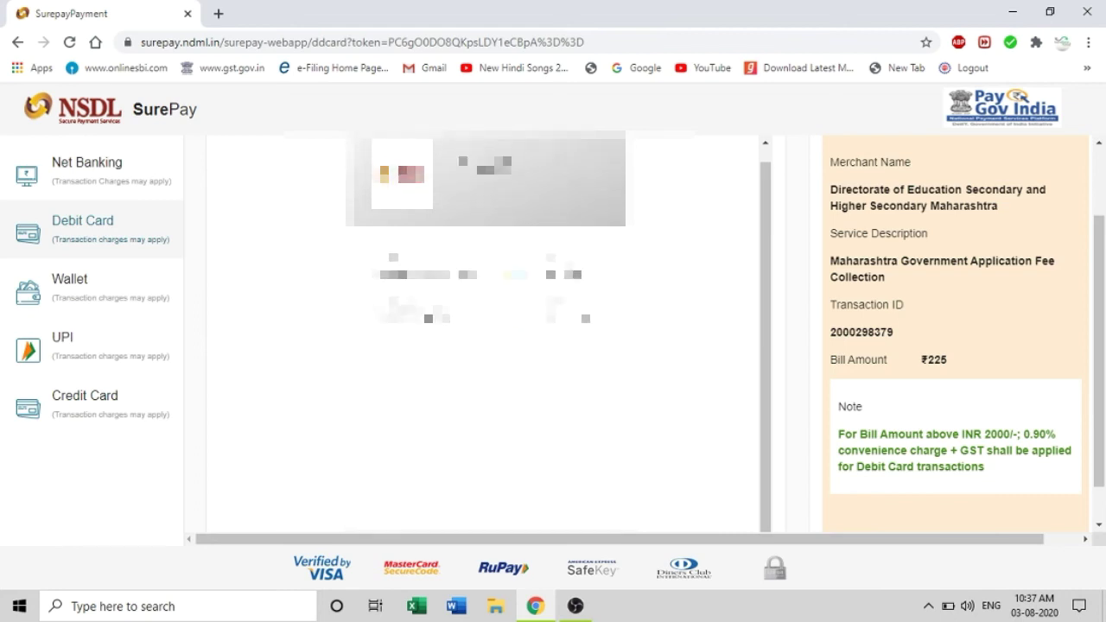
{"action": "scroll", "coordinate": [484, 337], "scroll_direction": "up", "scroll_amount": 1}
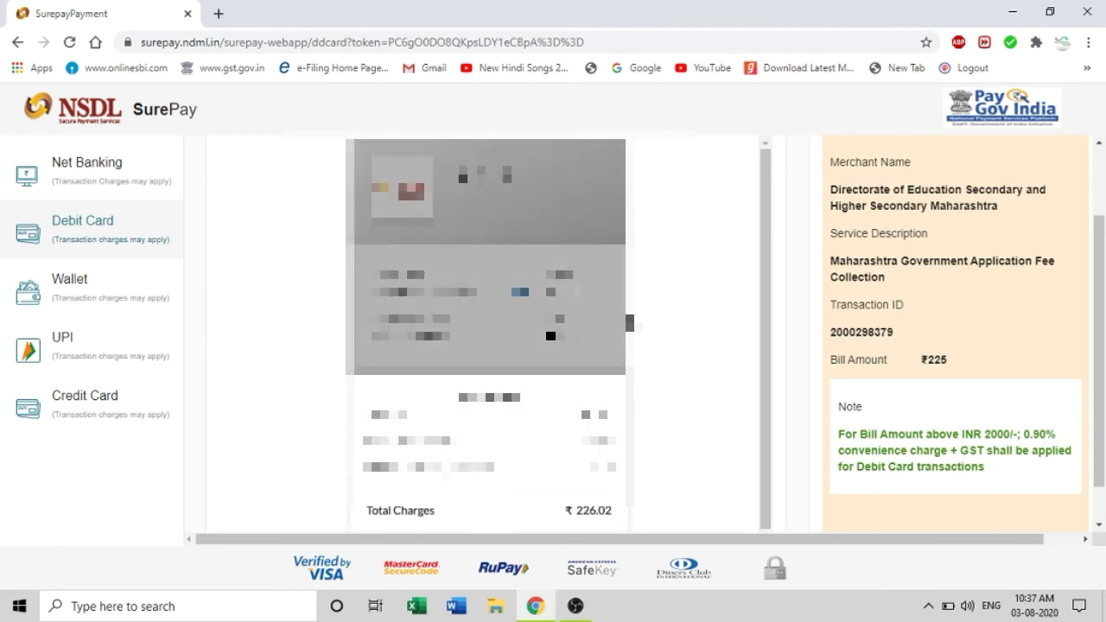
{"action": "scroll", "coordinate": [484, 337], "scroll_direction": "down", "scroll_amount": 1}
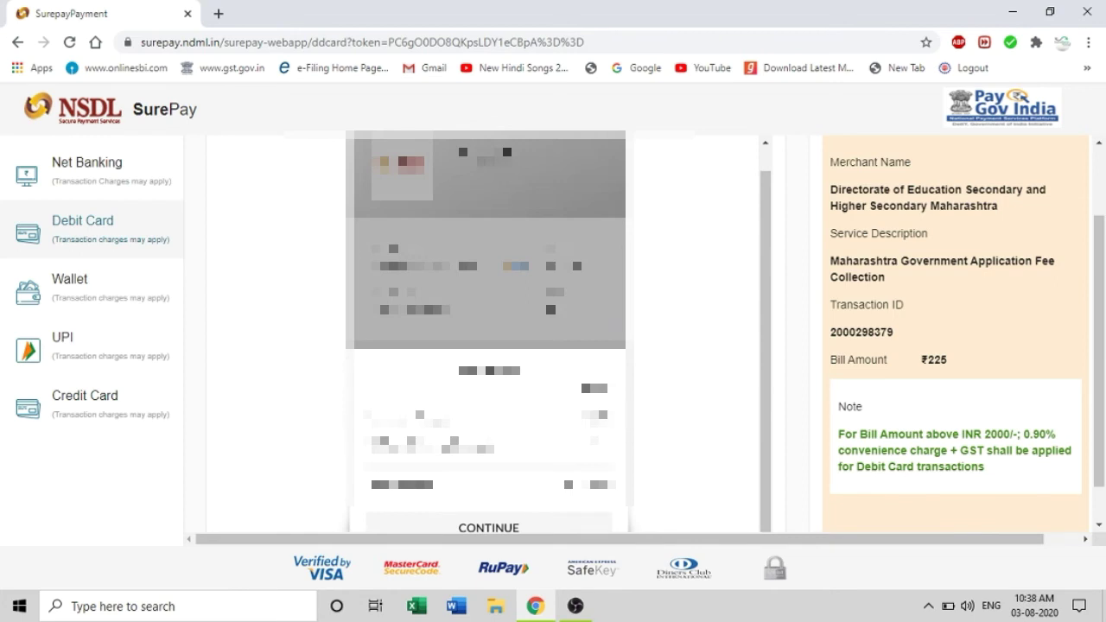
{"action": "scroll", "coordinate": [635, 393], "scroll_direction": "down", "scroll_amount": 1}
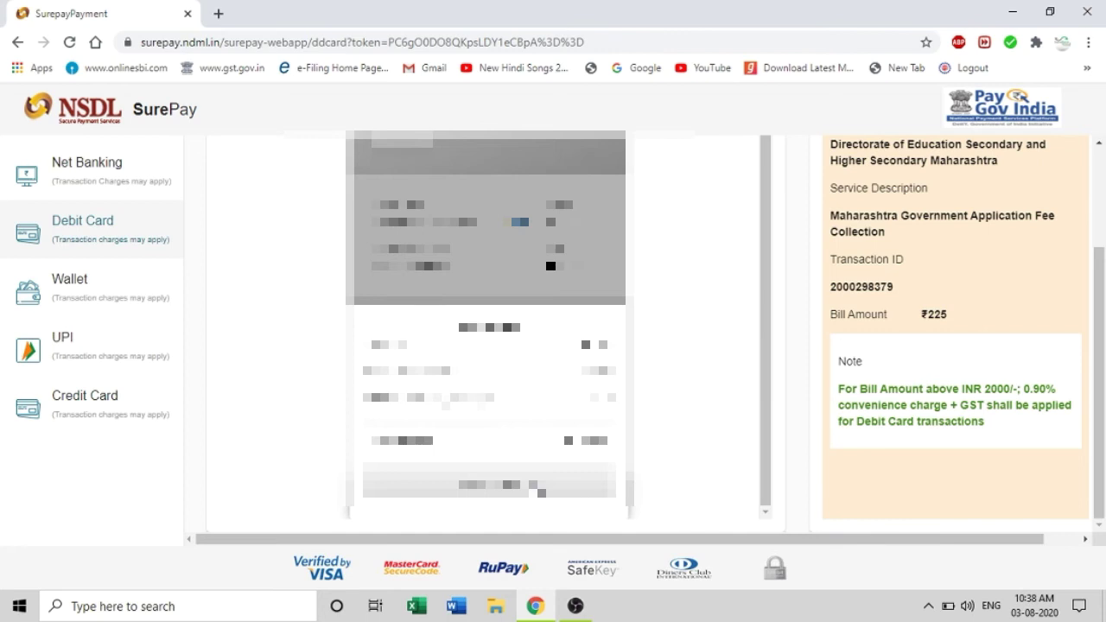
Continue the Bank of India debit card payment and enter the OTP for INR 226.02
{"action": "left_click", "coordinate": [540, 489]}
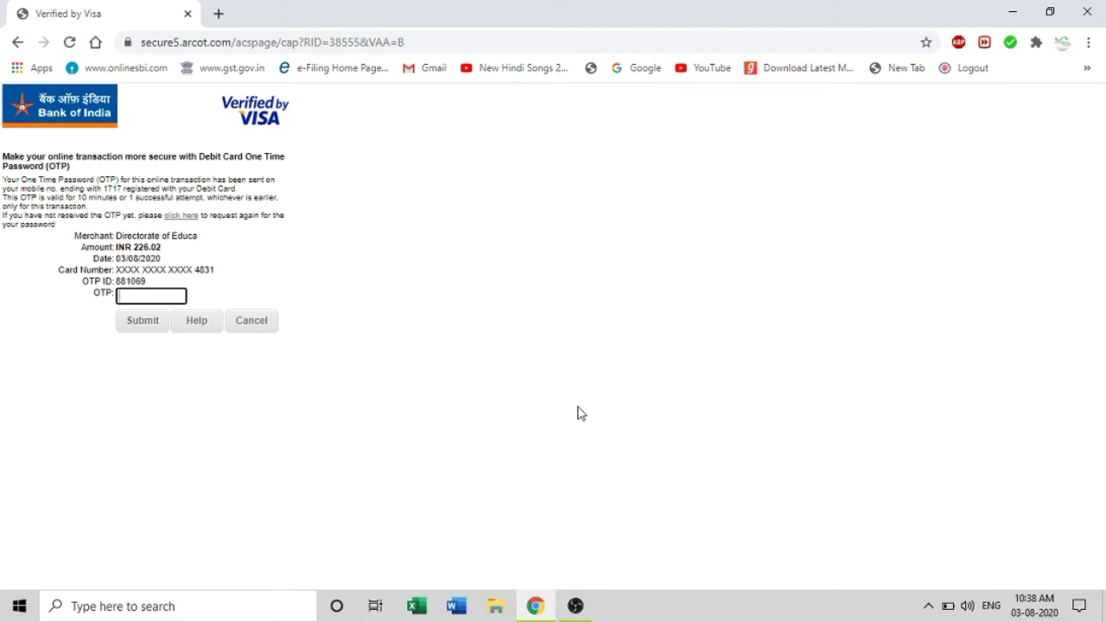
{"action": "type", "text": "*******"}
Submit the OTP to pay, then review the Lock Application Form summary of personal, address and reservation details
{"action": "left_click", "coordinate": [143, 326]}
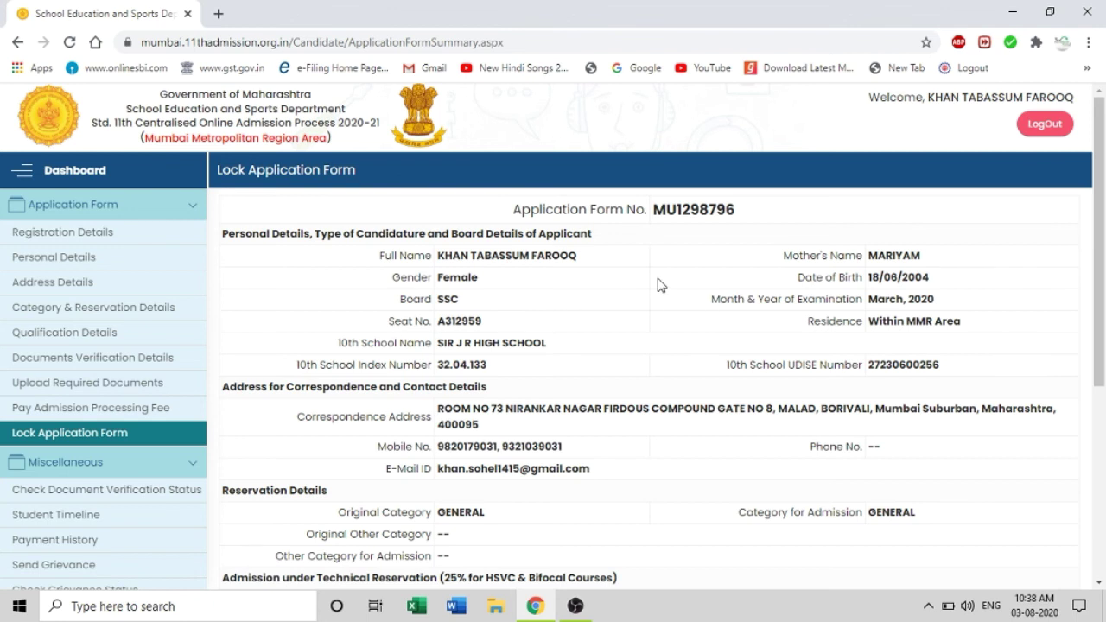
{"action": "scroll", "coordinate": [658, 285], "scroll_direction": "down", "scroll_amount": 3}
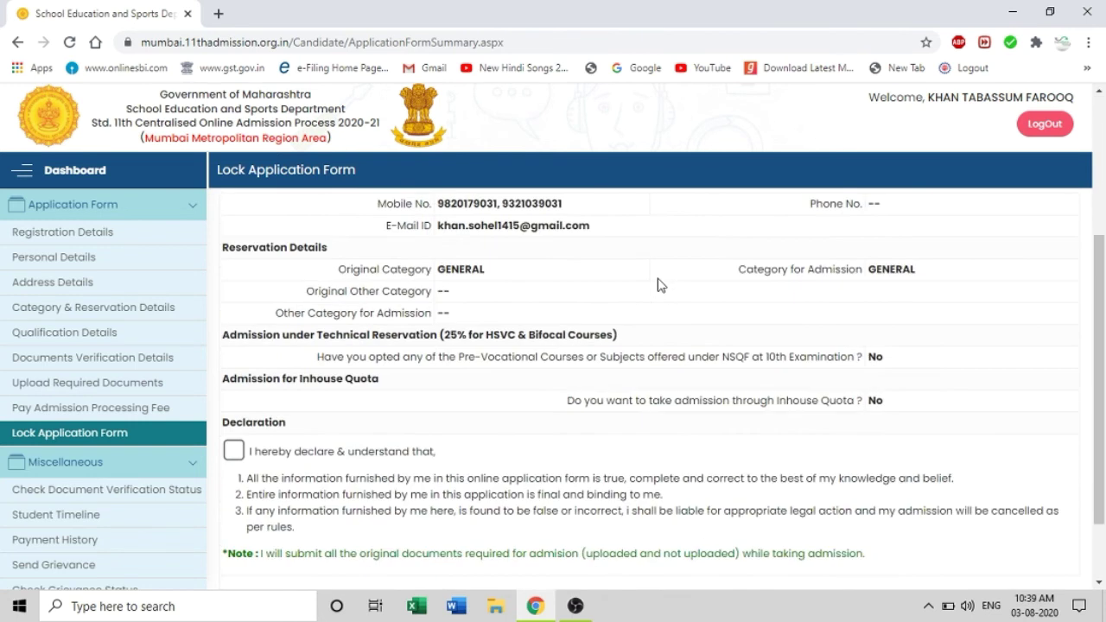
{"action": "scroll", "coordinate": [658, 284], "scroll_direction": "up", "scroll_amount": 3}
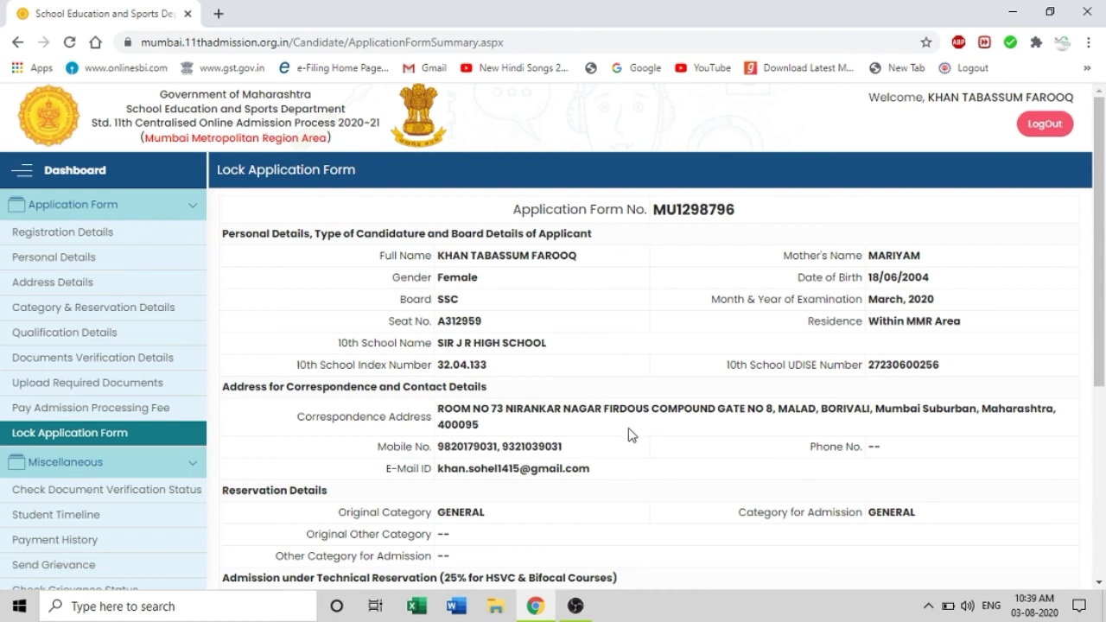
{"action": "scroll", "coordinate": [635, 436], "scroll_direction": "down", "scroll_amount": 1}
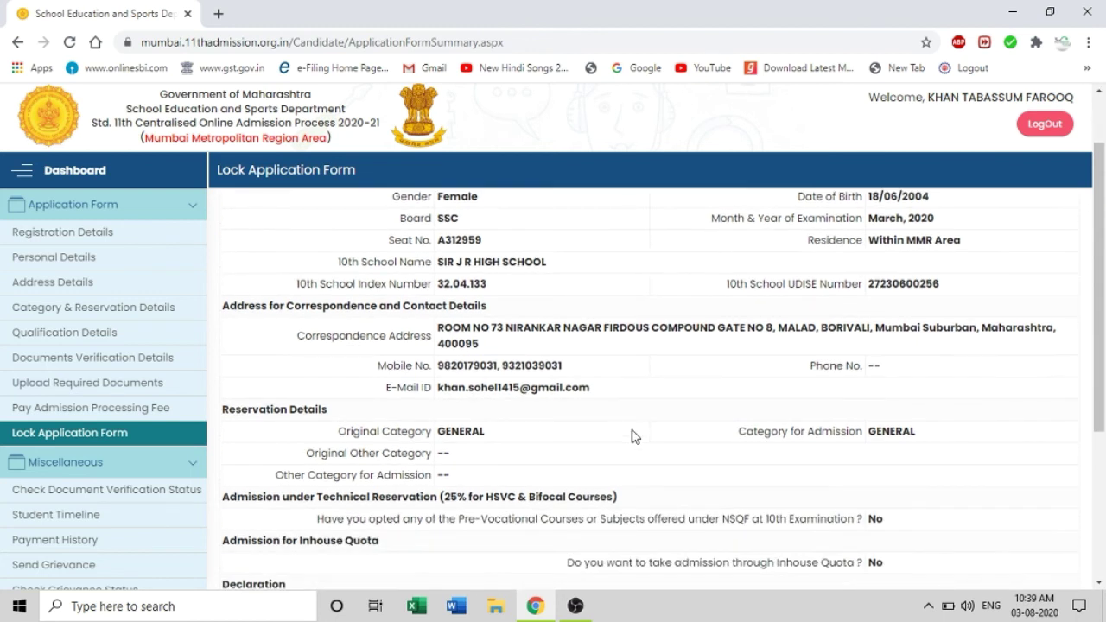
{"action": "scroll", "coordinate": [637, 437], "scroll_direction": "down", "scroll_amount": 1}
{"action": "scroll", "coordinate": [637, 437], "scroll_direction": "down", "scroll_amount": 2}
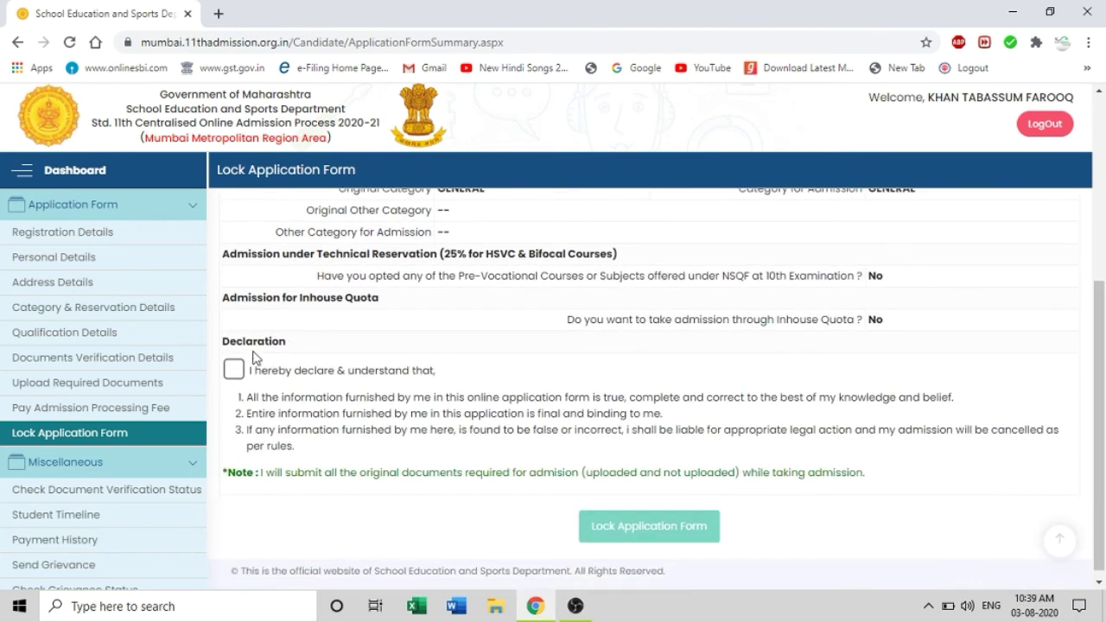
Accept the 'I hereby declare & understand that' declaration and request locking of the application form
{"action": "left_click", "coordinate": [234, 372]}
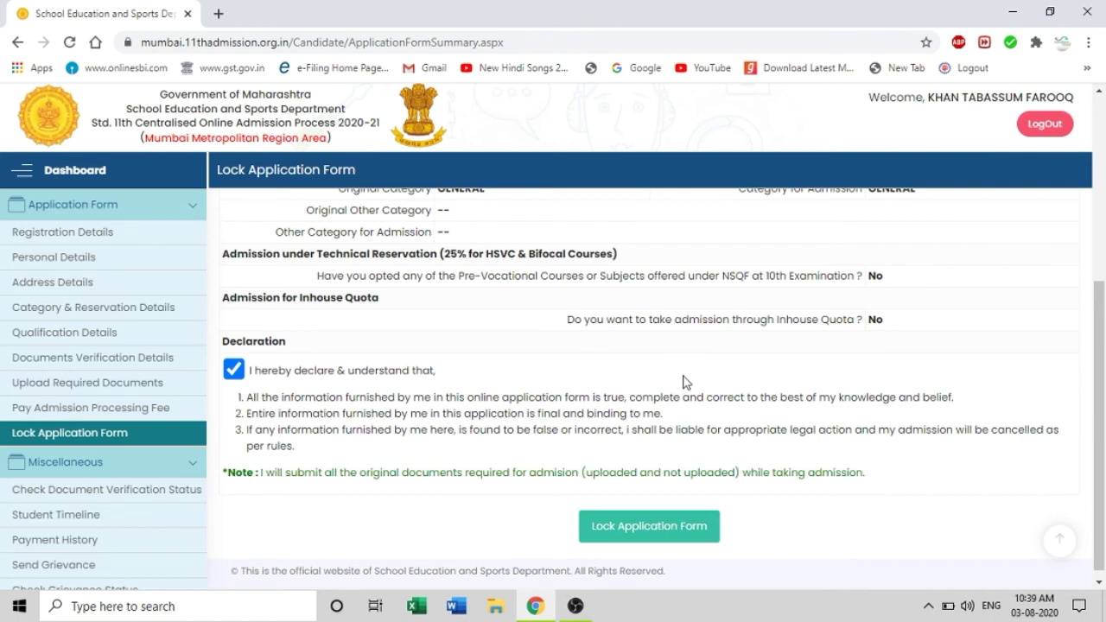
{"action": "scroll", "coordinate": [296, 538], "scroll_direction": "up", "scroll_amount": 3}
{"action": "scroll", "coordinate": [486, 439], "scroll_direction": "down", "scroll_amount": 3}
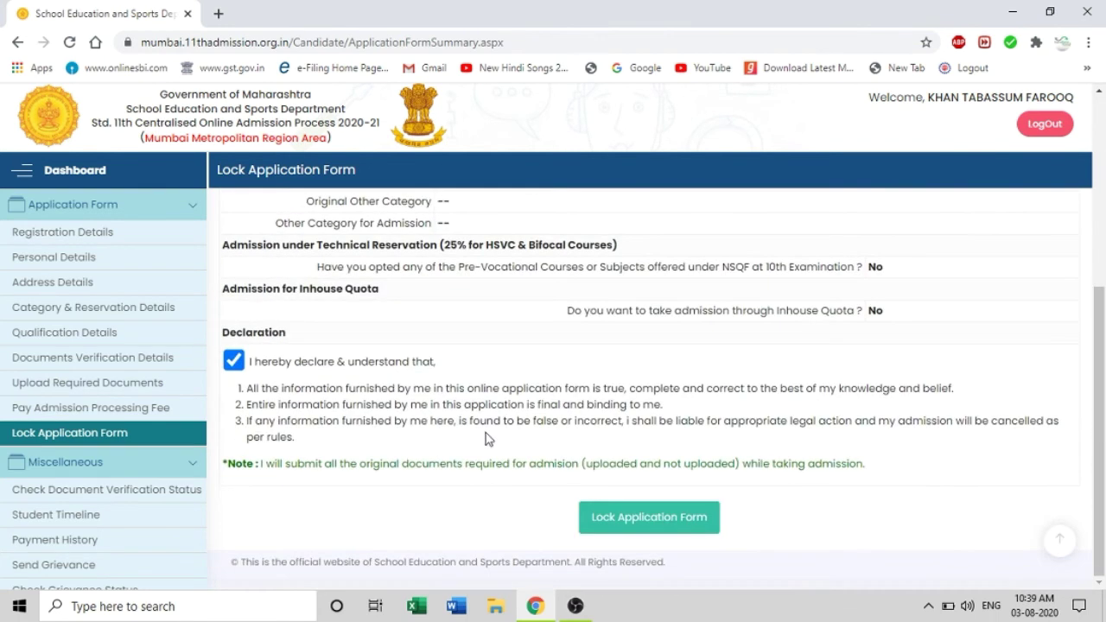
{"action": "left_click", "coordinate": [627, 522]}
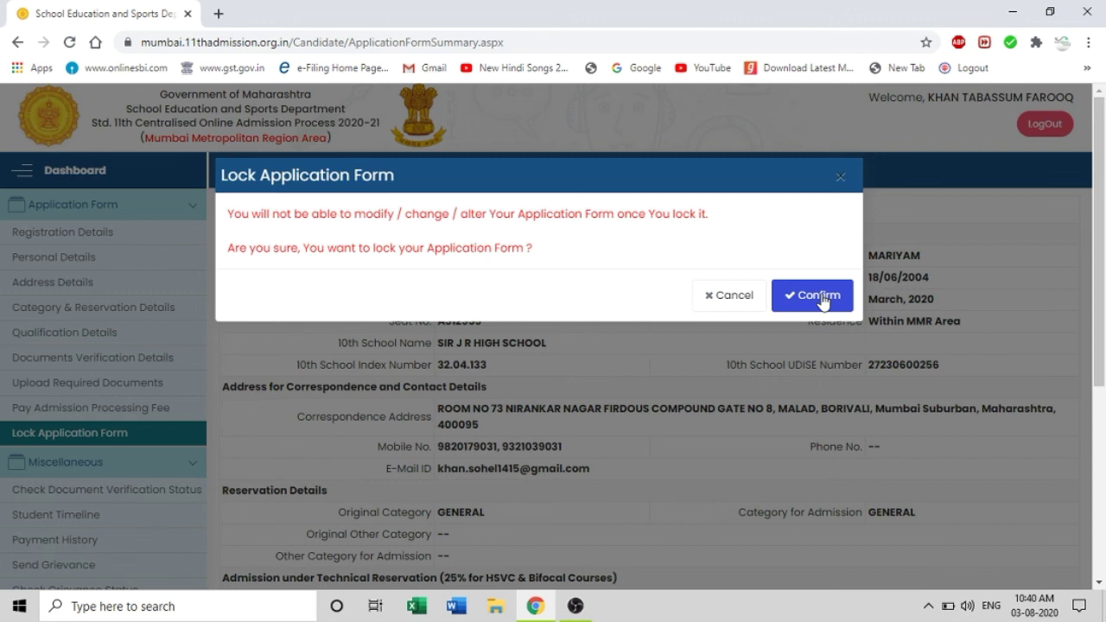
Confirm the lock, review the Auto Verified application form, and open its printable copy
{"action": "left_click", "coordinate": [820, 296]}
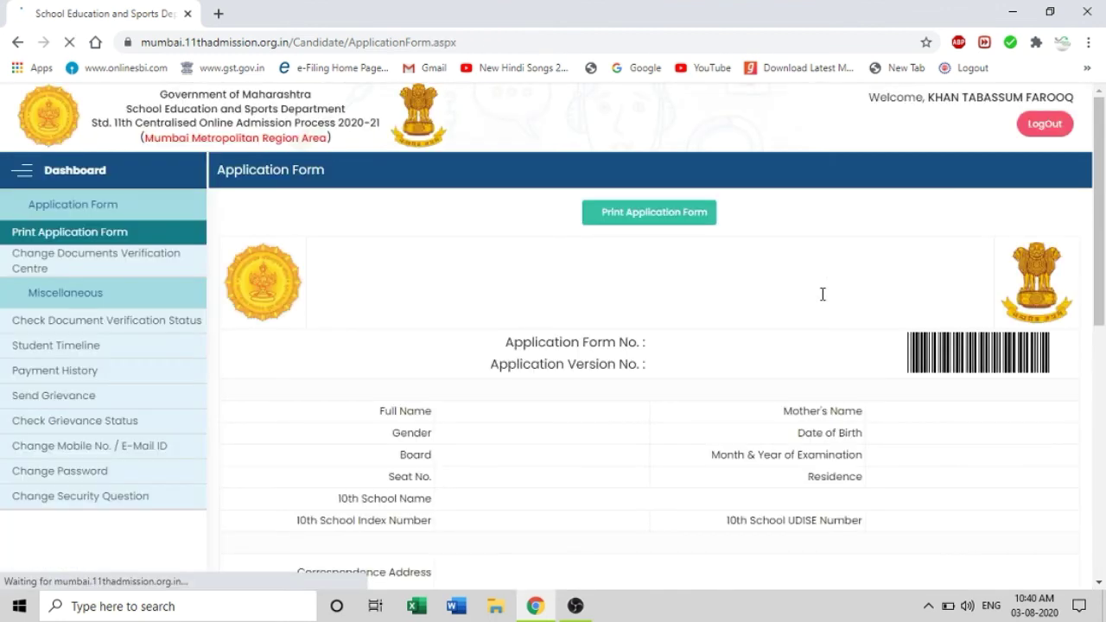
{"action": "scroll", "coordinate": [657, 376], "scroll_direction": "down", "scroll_amount": 10}
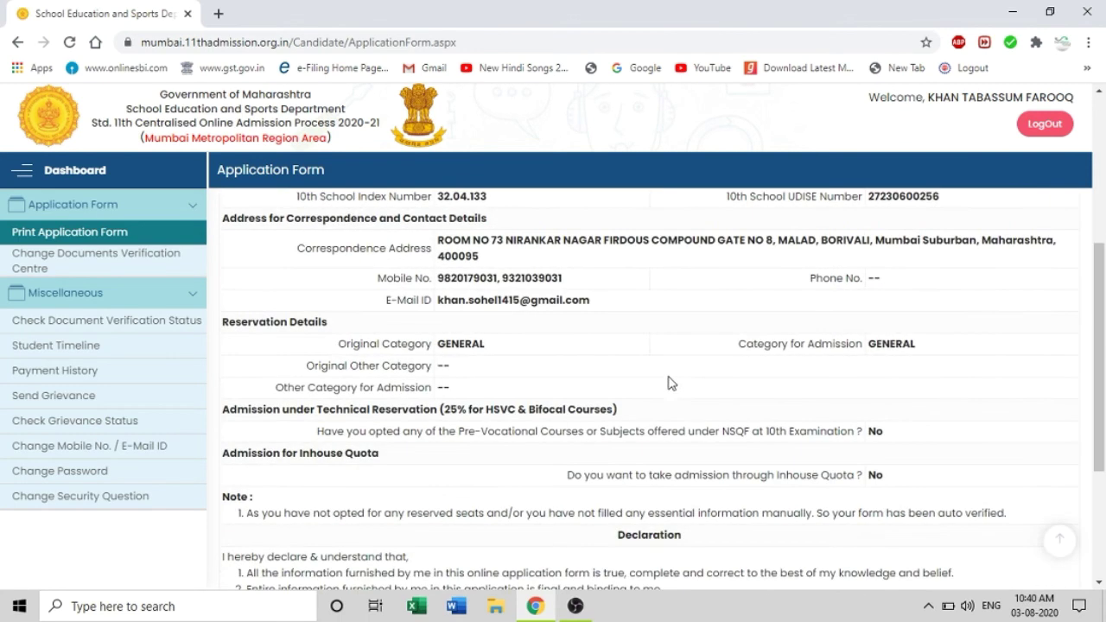
{"action": "scroll", "coordinate": [678, 388], "scroll_direction": "up", "scroll_amount": 10}
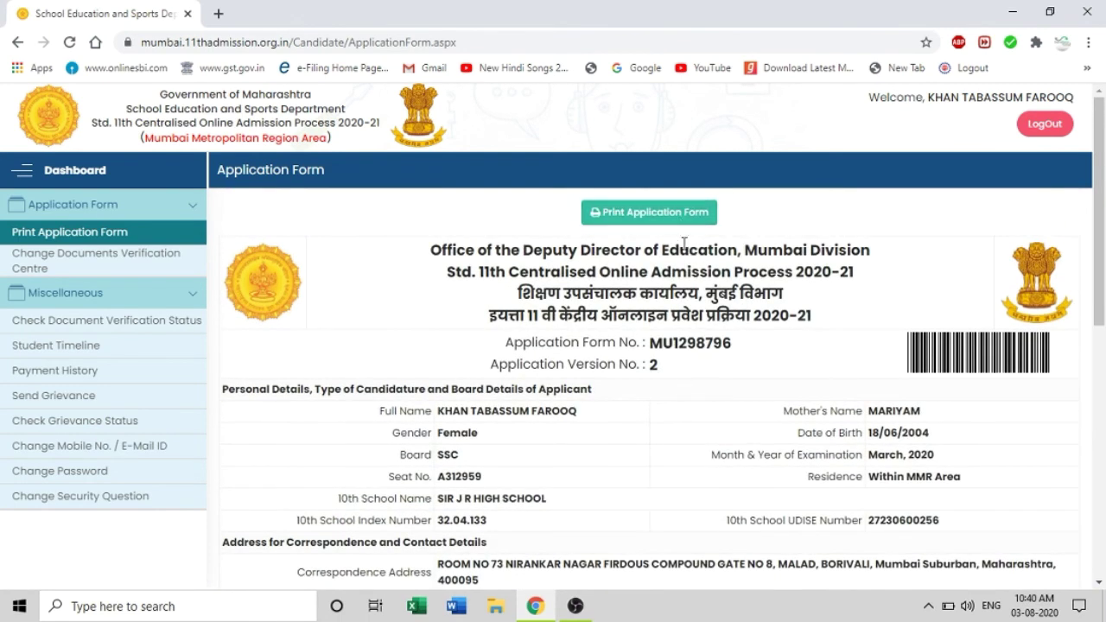
{"action": "scroll", "coordinate": [687, 250], "scroll_direction": "down", "scroll_amount": 10}
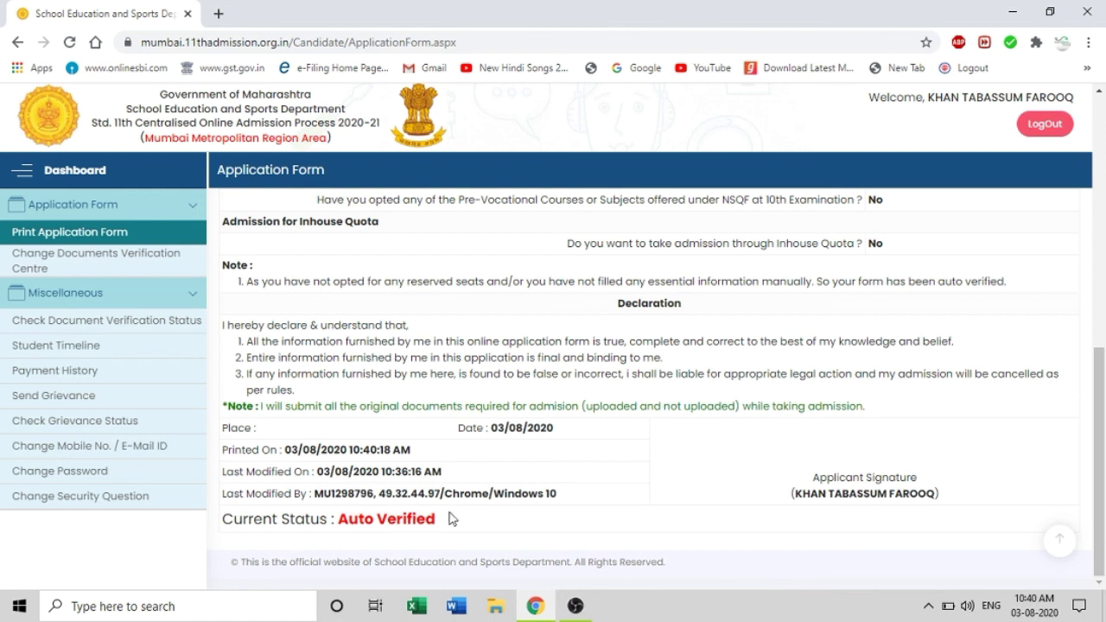
{"action": "scroll", "coordinate": [625, 469], "scroll_direction": "up", "scroll_amount": 10}
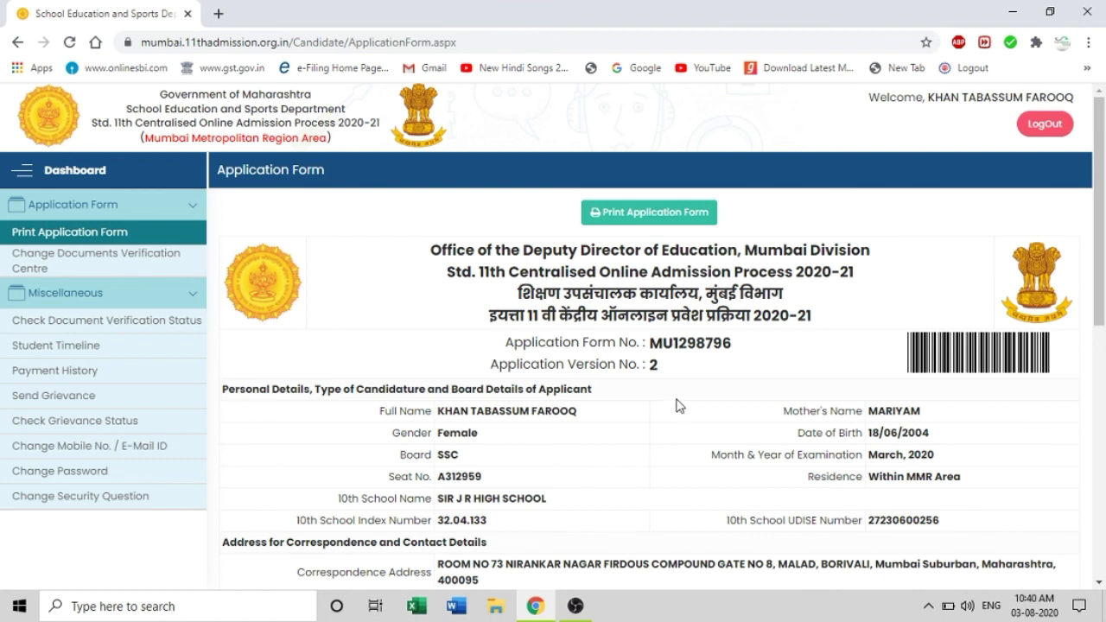
{"action": "scroll", "coordinate": [678, 407], "scroll_direction": "down", "scroll_amount": 8}
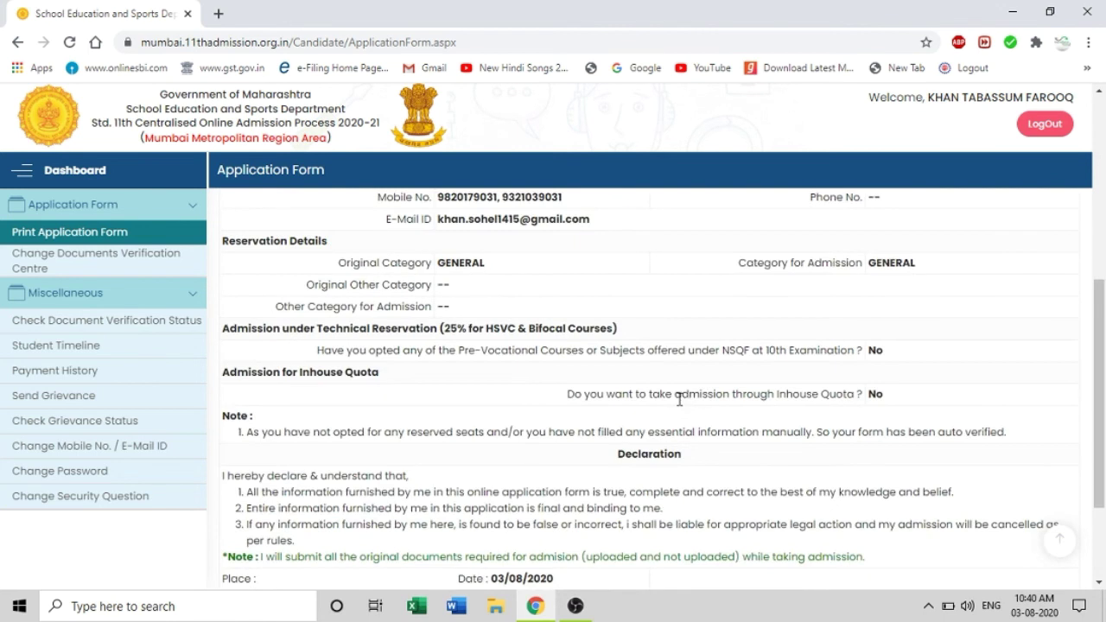
{"action": "scroll", "coordinate": [679, 404], "scroll_direction": "down", "scroll_amount": 2}
{"action": "scroll", "coordinate": [678, 402], "scroll_direction": "up", "scroll_amount": 10}
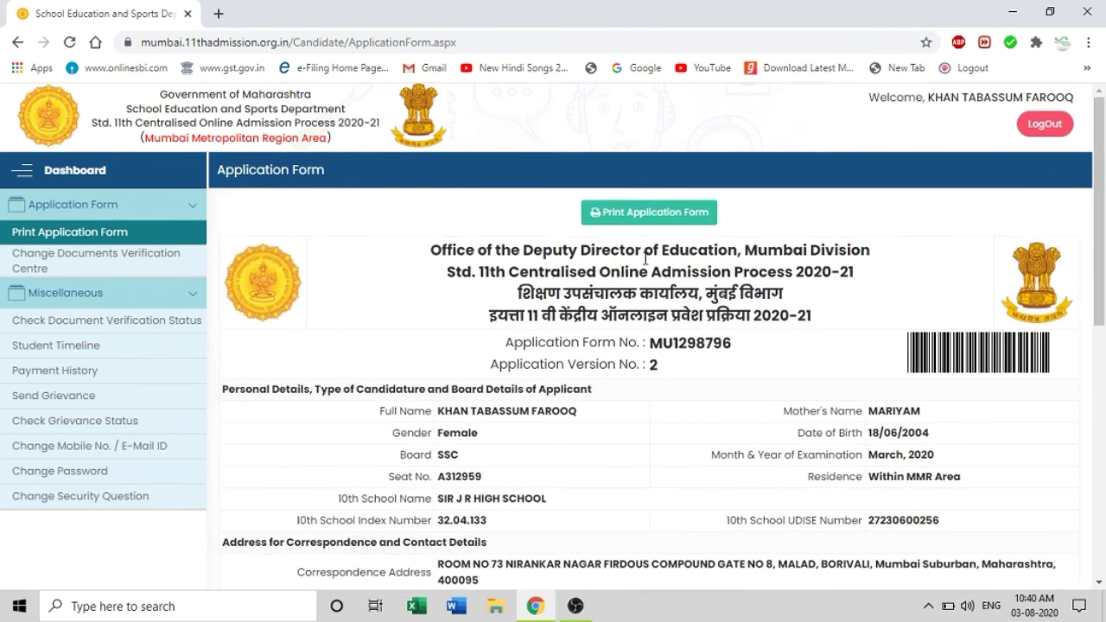
{"action": "left_click", "coordinate": [649, 216]}
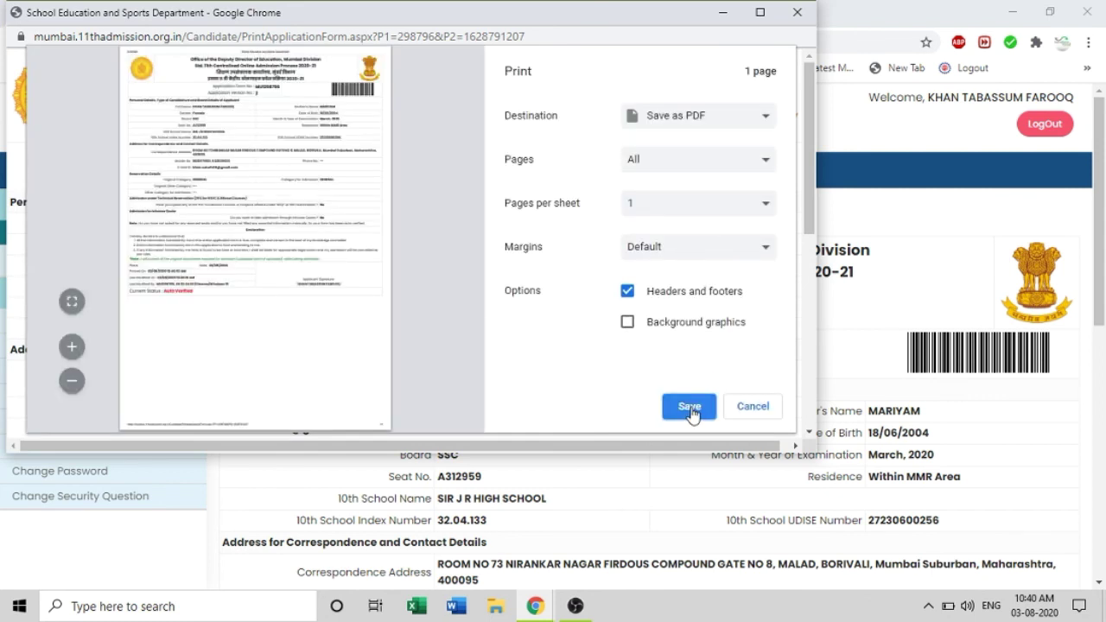
Save the printable application form as a PDF using the Save as PDF destination
{"action": "left_click", "coordinate": [689, 409]}
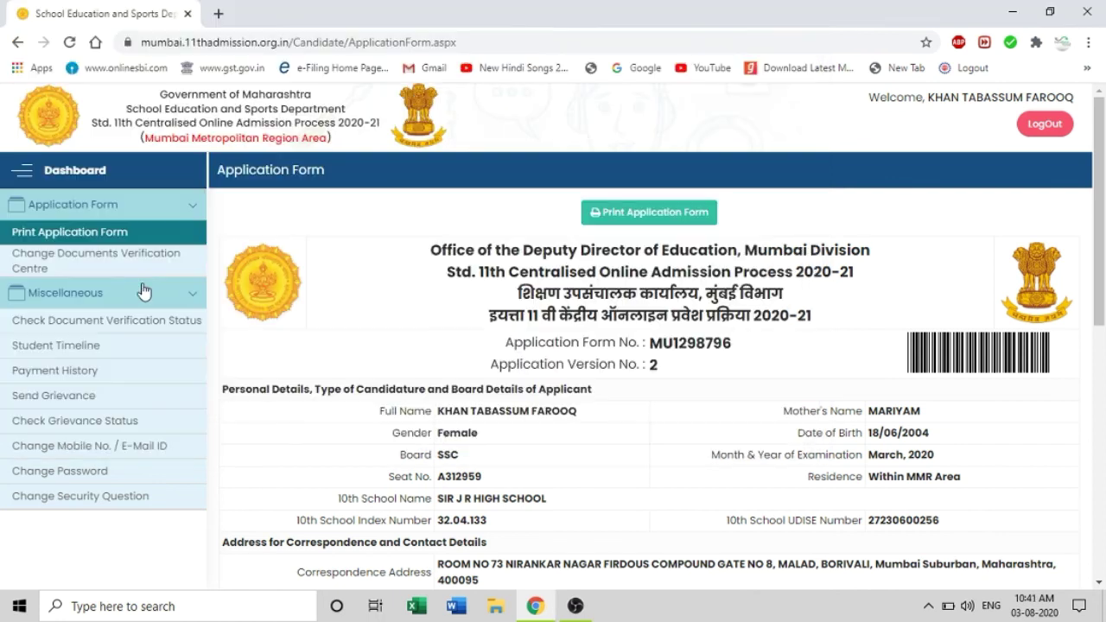
Return to the Student Dashboard and check that Application Form Part-I shows Auto Verified
{"action": "left_click", "coordinate": [95, 173]}
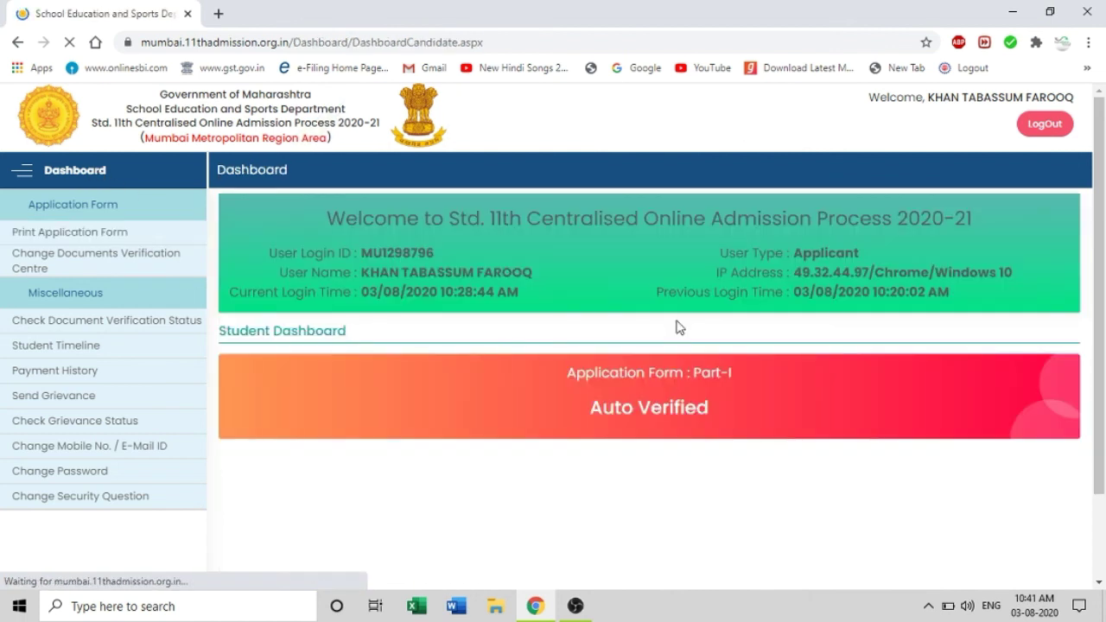
{"action": "scroll", "coordinate": [602, 343], "scroll_direction": "down", "scroll_amount": 2}
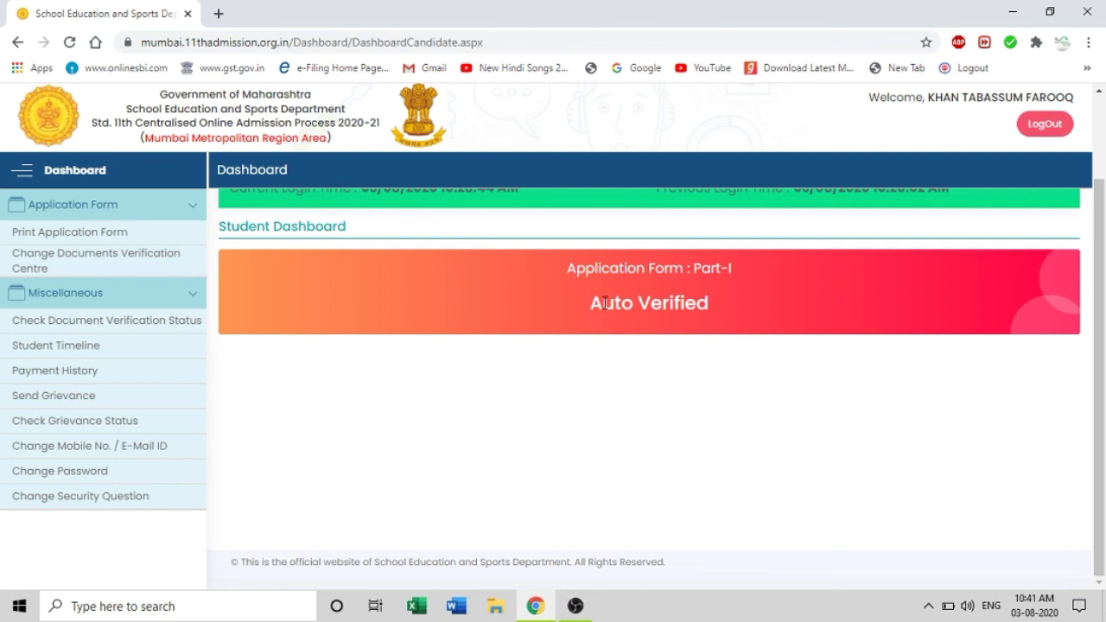
{"action": "scroll", "coordinate": [635, 363], "scroll_direction": "up", "scroll_amount": 2}
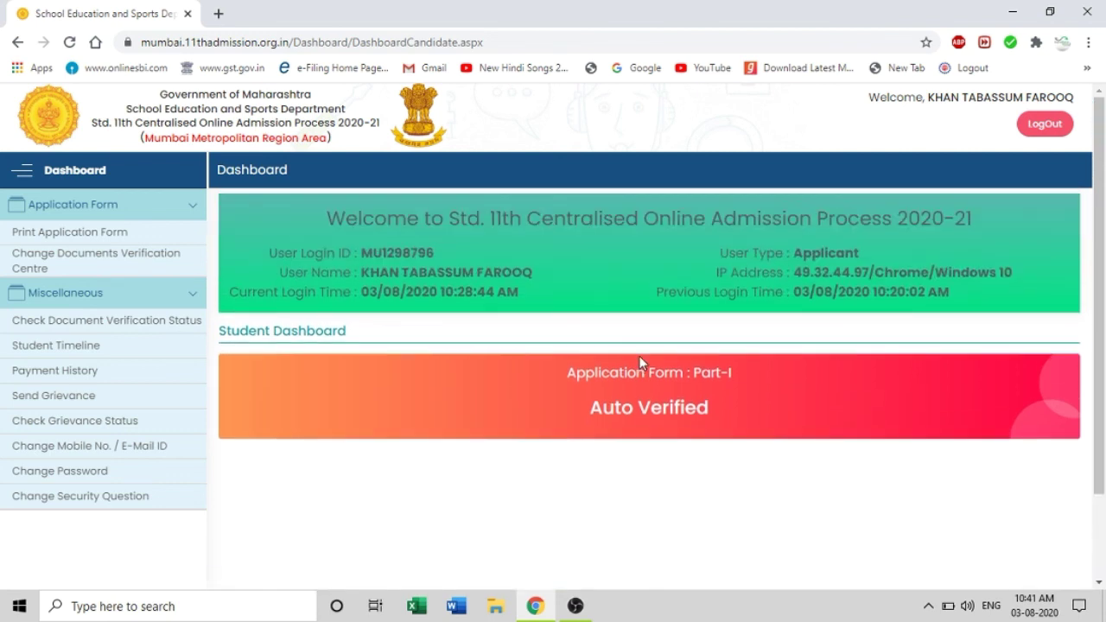